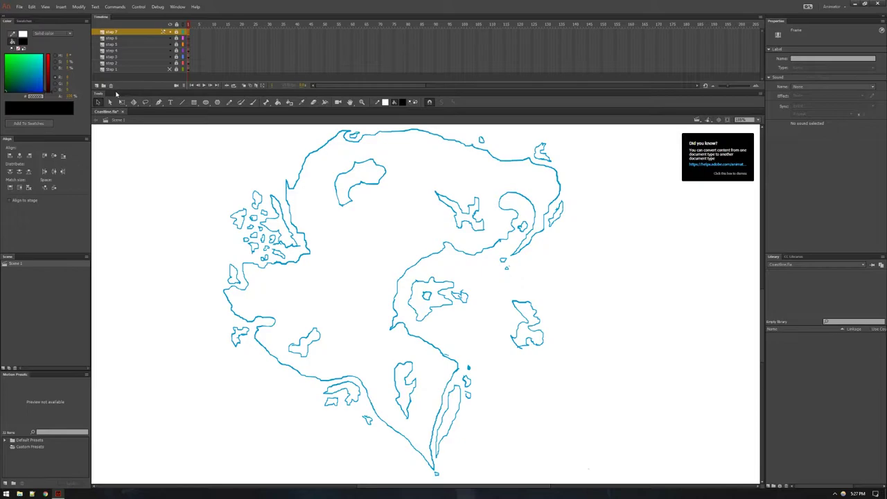
Add a new layer above the step 7 layer and activate the Brush tool
{"action": "left_click", "coordinate": [97, 85]}
{"action": "left_click", "coordinate": [253, 102]}
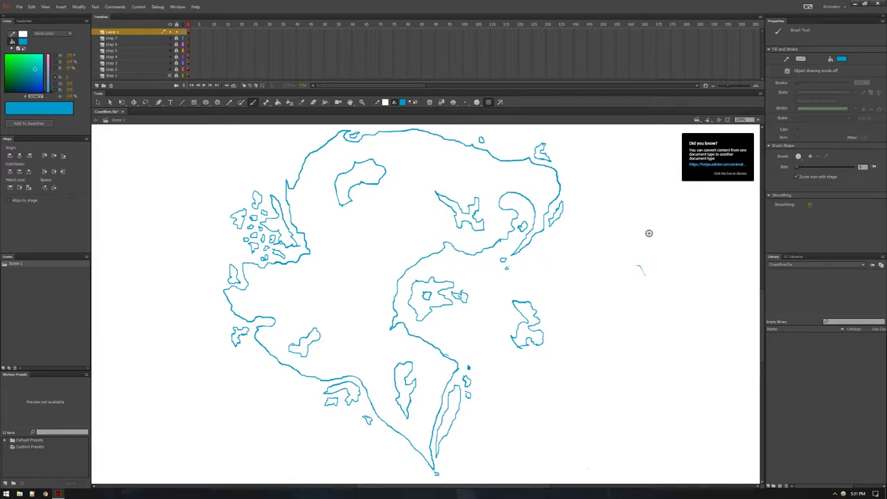
Sketch three perspective axes labelled X, Y and Z in the empty sea east of the continent, with short slope marks around them
{"action": "left_click_drag", "start_coordinate": [642, 198], "coordinate": [638, 273]}
{"action": "key", "text": "ctrl+z"}
{"action": "mouse_move", "coordinate": [641, 202]}
{"action": "left_mouse_down"}
{"action": "mouse_move", "coordinate": [641, 273]}
{"action": "mouse_move", "coordinate": [639, 264]}
{"action": "mouse_move", "coordinate": [611, 297]}
{"action": "left_mouse_up"}
{"action": "left_click_drag", "start_coordinate": [640, 265], "coordinate": [700, 281]}
{"action": "left_click_drag", "start_coordinate": [646, 193], "coordinate": [669, 204]}
{"action": "mouse_move", "coordinate": [590, 310]}
{"action": "left_mouse_down"}
{"action": "mouse_move", "coordinate": [601, 321]}
{"action": "mouse_move", "coordinate": [589, 328]}
{"action": "left_mouse_up"}
{"action": "left_click_drag", "start_coordinate": [653, 296], "coordinate": [703, 317]}
{"action": "left_click_drag", "start_coordinate": [677, 239], "coordinate": [707, 261]}
{"action": "left_click_drag", "start_coordinate": [622, 264], "coordinate": [610, 280]}
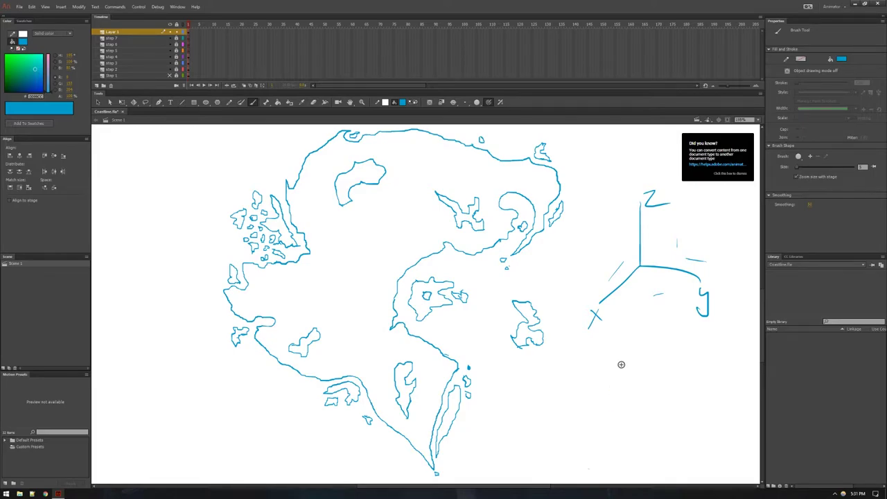
Sketch a curved mountain ridge line over the axes, with spurs running down to the slope marks
{"action": "left_click_drag", "start_coordinate": [585, 421], "coordinate": [647, 355]}
{"action": "key", "text": "ctrl+z"}
{"action": "mouse_move", "coordinate": [610, 275]}
{"action": "left_mouse_down"}
{"action": "mouse_move", "coordinate": [647, 258]}
{"action": "mouse_move", "coordinate": [685, 223]}
{"action": "left_mouse_up"}
{"action": "left_click_drag", "start_coordinate": [649, 260], "coordinate": [667, 297]}
{"action": "left_click_drag", "start_coordinate": [636, 248], "coordinate": [612, 258]}
{"action": "left_click_drag", "start_coordinate": [685, 223], "coordinate": [705, 262]}
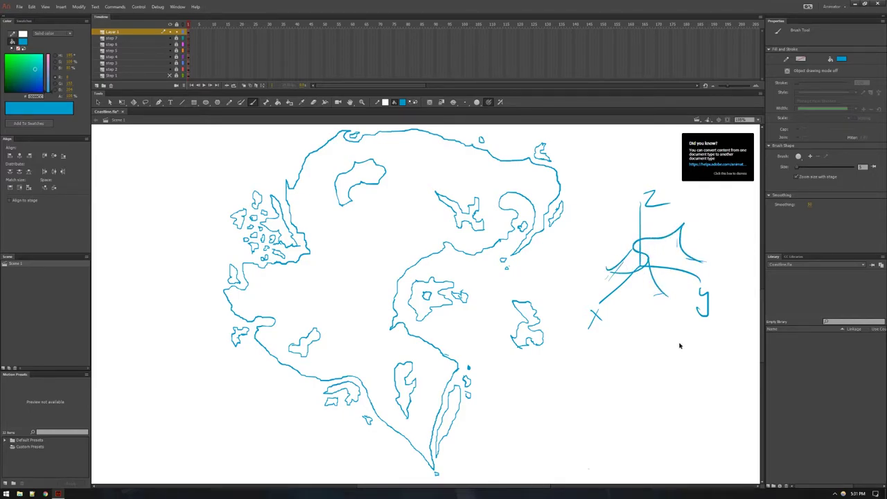
Delete the entire axes and ridge sketch beside the continent
{"action": "key", "text": "ctrl+z"}
{"action": "left_click_drag", "start_coordinate": [584, 159], "coordinate": [735, 380]}
{"action": "key", "text": "Delete"}
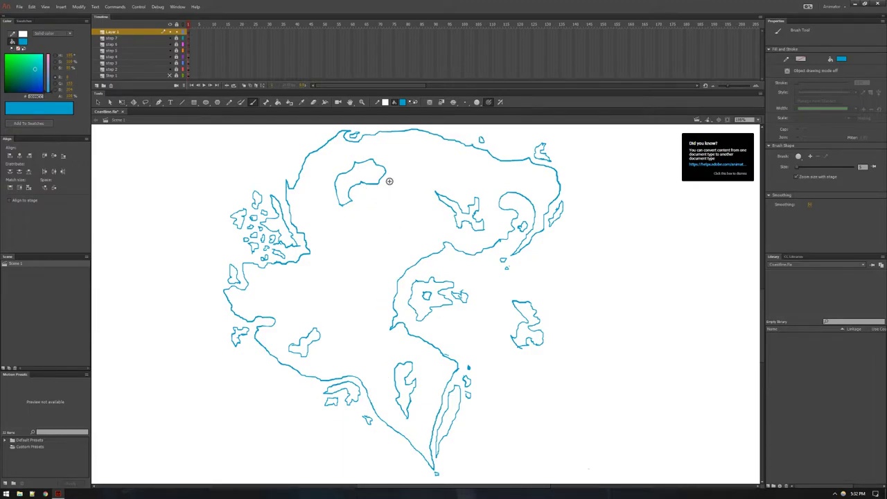
Brush a winding guide line for the mountain range down the continent's interior, from beside the northern lake outline to the southern one
{"action": "mouse_move", "coordinate": [397, 194]}
{"action": "left_mouse_down"}
{"action": "mouse_move", "coordinate": [340, 248]}
{"action": "mouse_move", "coordinate": [363, 252]}
{"action": "mouse_move", "coordinate": [315, 301]}
{"action": "mouse_move", "coordinate": [320, 334]}
{"action": "left_mouse_up"}
{"action": "key", "text": "ctrl+z"}
{"action": "mouse_move", "coordinate": [402, 186]}
{"action": "left_mouse_down"}
{"action": "mouse_move", "coordinate": [351, 237]}
{"action": "mouse_move", "coordinate": [380, 231]}
{"action": "mouse_move", "coordinate": [387, 238]}
{"action": "mouse_move", "coordinate": [351, 258]}
{"action": "mouse_move", "coordinate": [321, 297]}
{"action": "mouse_move", "coordinate": [344, 324]}
{"action": "mouse_move", "coordinate": [344, 340]}
{"action": "mouse_move", "coordinate": [390, 362]}
{"action": "left_mouse_up"}
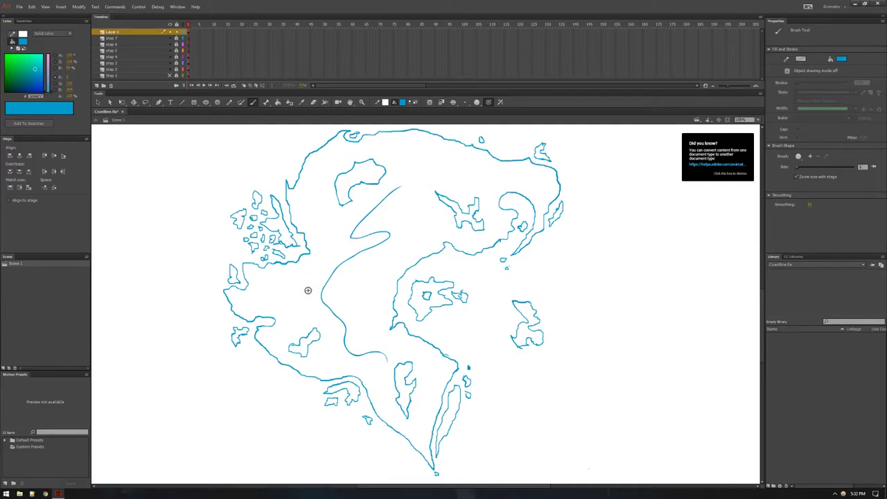
{"action": "left_click_drag", "start_coordinate": [309, 293], "coordinate": [318, 288]}
{"action": "left_click_drag", "start_coordinate": [346, 285], "coordinate": [353, 294]}
{"action": "key", "text": "ctrl+z"}
On another new layer, brush sloping ridge spurs down both sides of the guide line's middle bend
{"action": "left_click", "coordinate": [98, 103]}
{"action": "left_click", "coordinate": [97, 86]}
{"action": "left_click", "coordinate": [253, 102]}
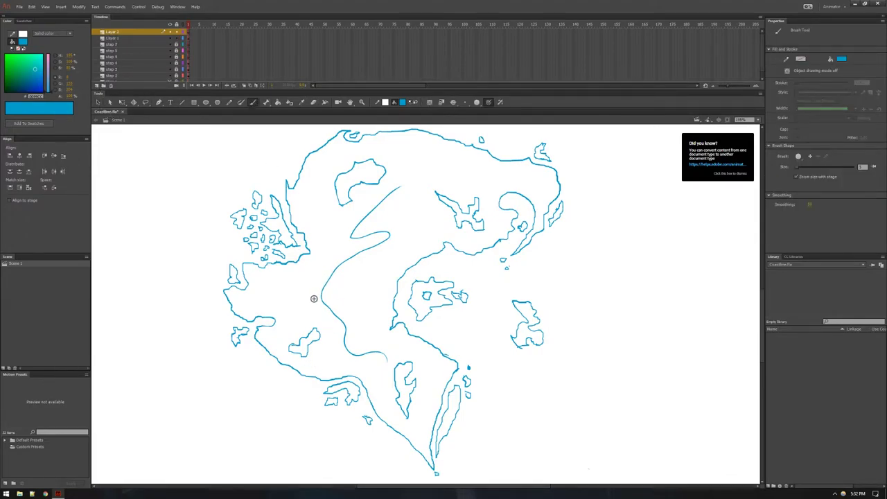
{"action": "left_click_drag", "start_coordinate": [314, 294], "coordinate": [336, 266]}
{"action": "key", "text": "ctrl+z"}
{"action": "left_click_drag", "start_coordinate": [314, 286], "coordinate": [301, 294]}
{"action": "key", "text": "ctrl+z"}
{"action": "mouse_move", "coordinate": [337, 269]}
{"action": "left_mouse_down"}
{"action": "mouse_move", "coordinate": [302, 292]}
{"action": "mouse_move", "coordinate": [337, 271]}
{"action": "left_mouse_up"}
{"action": "left_click_drag", "start_coordinate": [325, 283], "coordinate": [308, 296]}
{"action": "left_click_drag", "start_coordinate": [327, 284], "coordinate": [358, 303]}
{"action": "left_click_drag", "start_coordinate": [320, 298], "coordinate": [292, 315]}
{"action": "left_click_drag", "start_coordinate": [323, 296], "coordinate": [356, 317]}
{"action": "left_click_drag", "start_coordinate": [346, 262], "coordinate": [351, 271]}
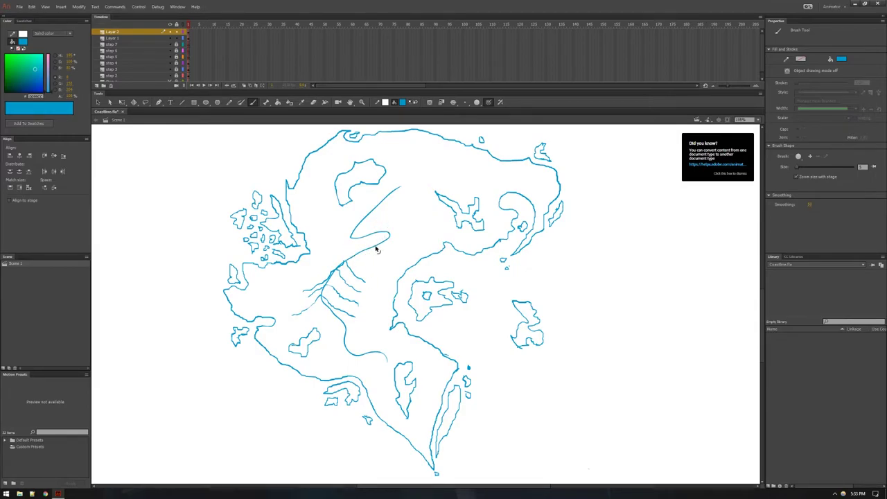
Extend the mountain ridges along the guide line, redrawing the peak above the middle bend with slopes on both sides
{"action": "left_click_drag", "start_coordinate": [321, 270], "coordinate": [354, 255]}
{"action": "key", "text": "ctrl+z"}
{"action": "mouse_move", "coordinate": [351, 260]}
{"action": "left_mouse_down"}
{"action": "mouse_move", "coordinate": [352, 274]}
{"action": "mouse_move", "coordinate": [363, 276]}
{"action": "left_mouse_up"}
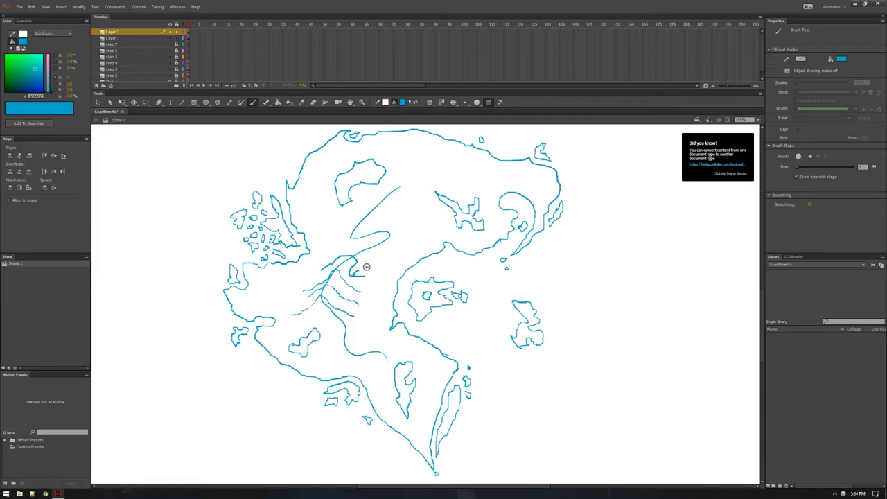
{"action": "key", "text": "ctrl+z"}
{"action": "left_click_drag", "start_coordinate": [331, 265], "coordinate": [380, 269]}
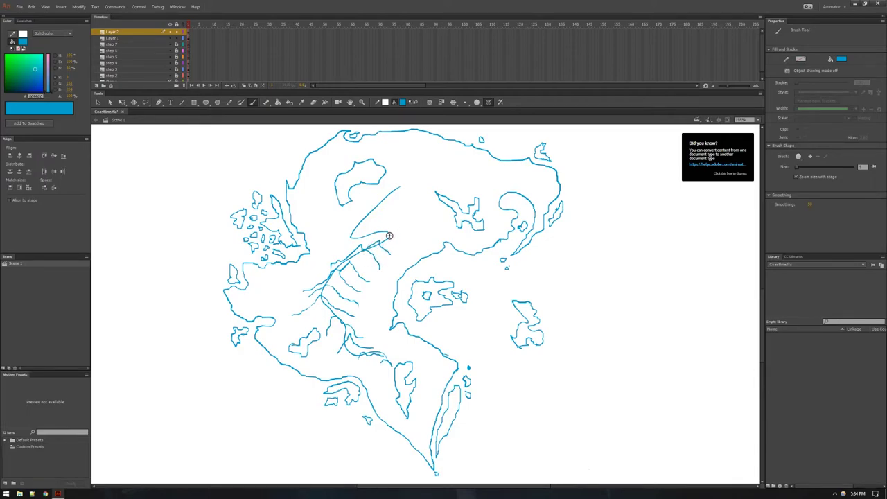
Brush peaks and descending ridges along the northern zigzag of the guide line
{"action": "left_click_drag", "start_coordinate": [352, 237], "coordinate": [389, 234]}
{"action": "left_click_drag", "start_coordinate": [389, 235], "coordinate": [401, 248]}
{"action": "left_click_drag", "start_coordinate": [352, 236], "coordinate": [337, 250]}
{"action": "left_click_drag", "start_coordinate": [366, 210], "coordinate": [352, 226]}
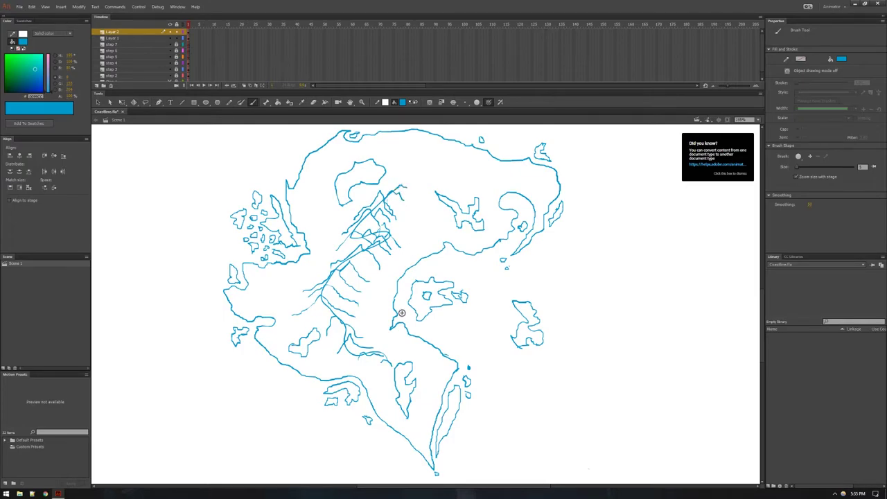
Hide the guide line layer and add smaller ridge lines between the mountain peaks
{"action": "left_click", "coordinate": [169, 38]}
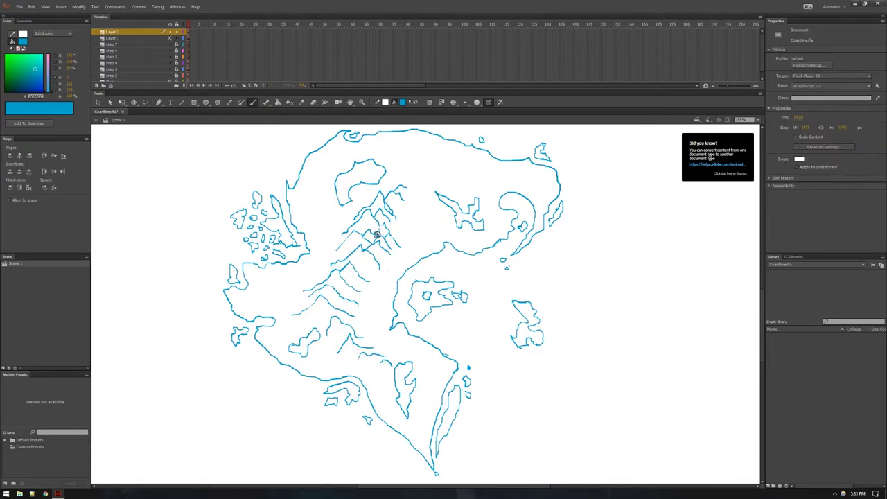
{"action": "left_click", "coordinate": [314, 316]}
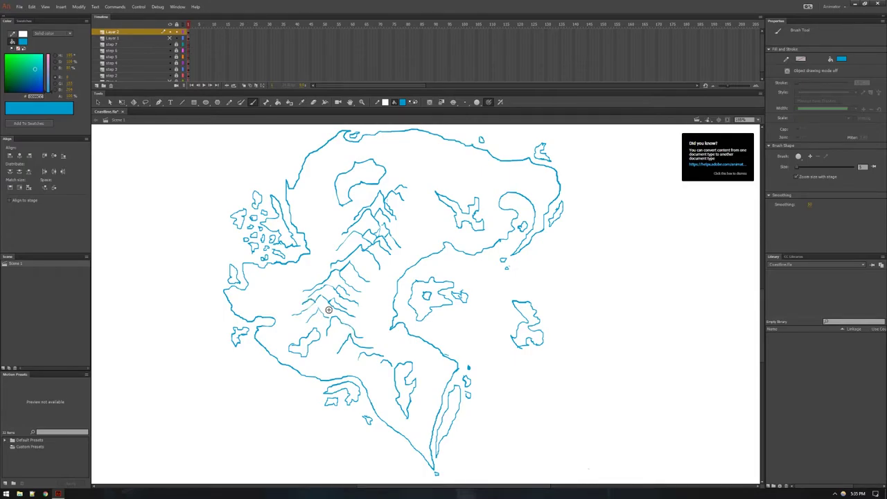
{"action": "left_click_drag", "start_coordinate": [363, 268], "coordinate": [356, 269]}
{"action": "left_click_drag", "start_coordinate": [326, 337], "coordinate": [342, 335]}
{"action": "mouse_move", "coordinate": [612, 389]}
{"action": "left_mouse_down"}
{"action": "mouse_move", "coordinate": [642, 352]}
{"action": "mouse_move", "coordinate": [659, 388]}
{"action": "mouse_move", "coordinate": [707, 386]}
{"action": "left_mouse_up"}
{"action": "left_click_drag", "start_coordinate": [616, 372], "coordinate": [578, 387]}
{"action": "key", "text": "ctrl+z"}
{"action": "key", "text": "ctrl+z"}
{"action": "left_click_drag", "start_coordinate": [646, 365], "coordinate": [692, 392]}
{"action": "left_click_drag", "start_coordinate": [608, 348], "coordinate": [560, 382]}
{"action": "key", "text": "ctrl+z"}
{"action": "key", "text": "ctrl+z"}
{"action": "key", "text": "ctrl+z"}
Shade the slopes of the range's southernmost peaks with short downward hatch strokes
{"action": "scroll", "coordinate": [379, 386], "scroll_direction": "up", "scroll_amount": 3}
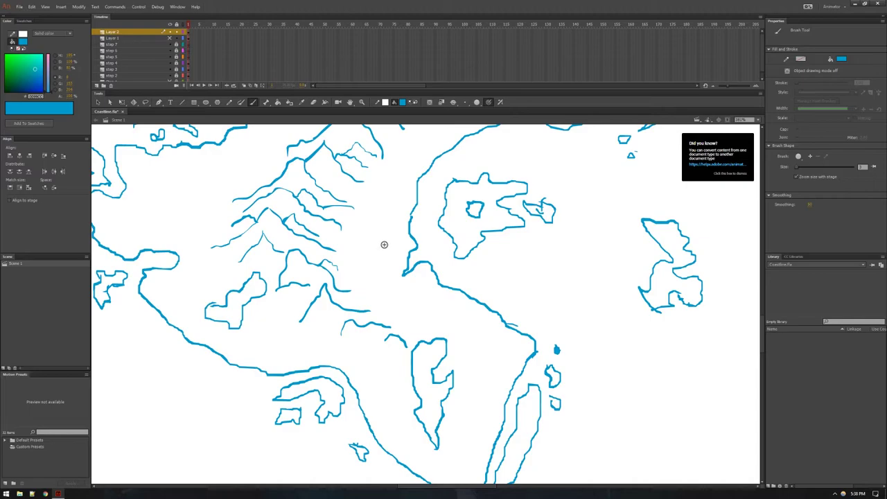
{"action": "mouse_move", "coordinate": [320, 296]}
{"action": "left_mouse_down"}
{"action": "mouse_move", "coordinate": [308, 321]}
{"action": "mouse_move", "coordinate": [341, 316]}
{"action": "mouse_move", "coordinate": [352, 341]}
{"action": "left_mouse_up"}
{"action": "left_click_drag", "start_coordinate": [354, 335], "coordinate": [355, 341]}
{"action": "left_click_drag", "start_coordinate": [357, 336], "coordinate": [357, 341]}
{"action": "left_click_drag", "start_coordinate": [364, 330], "coordinate": [362, 340]}
{"action": "left_click_drag", "start_coordinate": [369, 332], "coordinate": [373, 341]}
Hatch the rounded peak above the southern ones, the small ridge at its foot and the pointed peak northwest of it
{"action": "mouse_move", "coordinate": [277, 289]}
{"action": "left_mouse_down"}
{"action": "mouse_move", "coordinate": [278, 278]}
{"action": "mouse_move", "coordinate": [284, 283]}
{"action": "left_mouse_up"}
{"action": "left_click_drag", "start_coordinate": [291, 262], "coordinate": [292, 282]}
{"action": "left_click_drag", "start_coordinate": [299, 262], "coordinate": [301, 278]}
{"action": "mouse_move", "coordinate": [308, 263]}
{"action": "left_mouse_down"}
{"action": "mouse_move", "coordinate": [305, 276]}
{"action": "mouse_move", "coordinate": [322, 280]}
{"action": "left_mouse_up"}
{"action": "left_click_drag", "start_coordinate": [325, 271], "coordinate": [329, 281]}
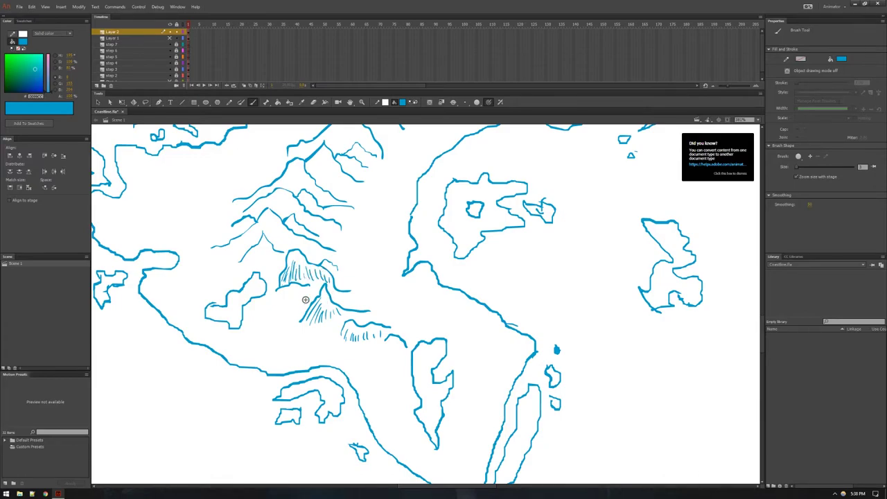
{"action": "left_click_drag", "start_coordinate": [289, 287], "coordinate": [307, 287]}
{"action": "mouse_move", "coordinate": [262, 245]}
{"action": "left_mouse_down"}
{"action": "mouse_move", "coordinate": [249, 259]}
{"action": "mouse_move", "coordinate": [257, 256]}
{"action": "left_mouse_up"}
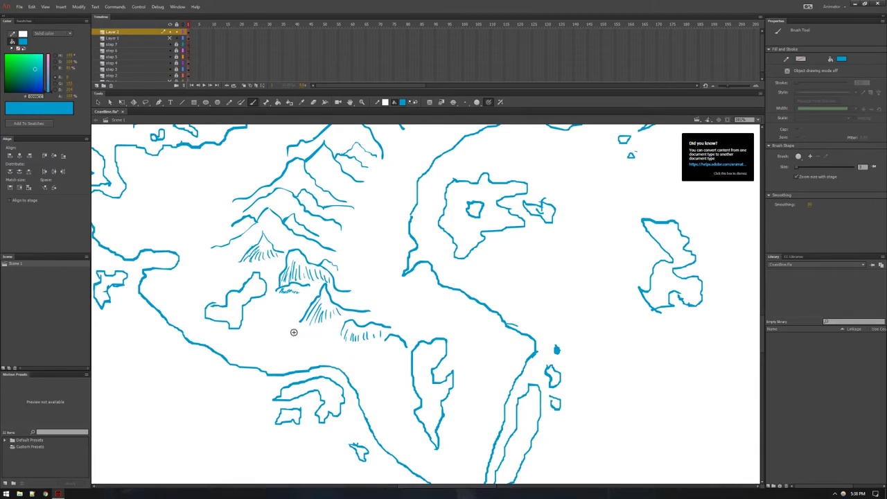
Hatch both slopes of the broad peaks in the lower middle of the mountain range
{"action": "mouse_move", "coordinate": [264, 218]}
{"action": "left_mouse_down"}
{"action": "mouse_move", "coordinate": [255, 242]}
{"action": "mouse_move", "coordinate": [272, 227]}
{"action": "mouse_move", "coordinate": [285, 238]}
{"action": "mouse_move", "coordinate": [305, 247]}
{"action": "left_mouse_up"}
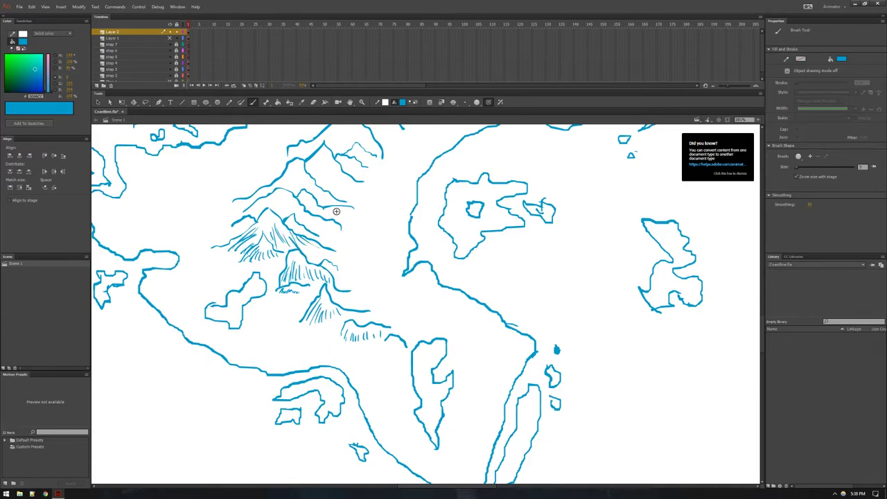
{"action": "scroll", "coordinate": [331, 252], "scroll_direction": "up", "scroll_amount": 5}
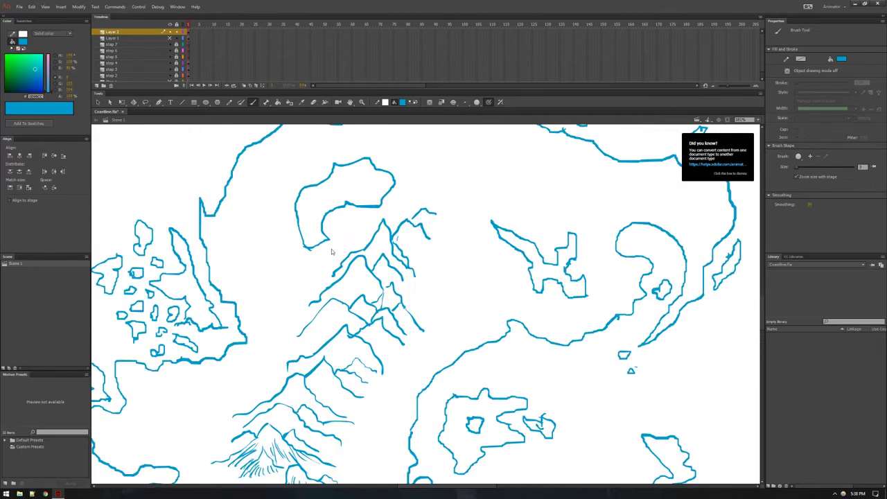
{"action": "scroll", "coordinate": [331, 252], "scroll_direction": "down", "scroll_amount": 3}
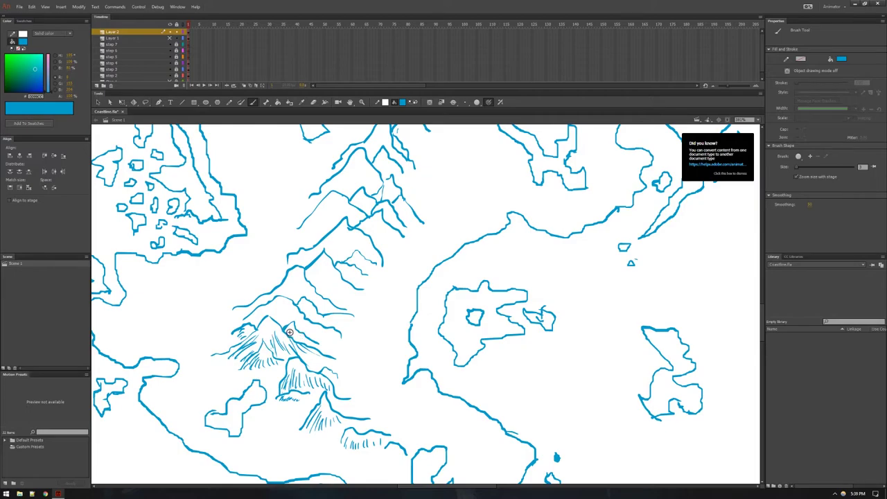
{"action": "mouse_move", "coordinate": [252, 318]}
{"action": "left_mouse_down"}
{"action": "mouse_move", "coordinate": [244, 319]}
{"action": "mouse_move", "coordinate": [277, 310]}
{"action": "mouse_move", "coordinate": [336, 338]}
{"action": "mouse_move", "coordinate": [321, 336]}
{"action": "left_mouse_up"}
{"action": "left_click_drag", "start_coordinate": [305, 303], "coordinate": [307, 314]}
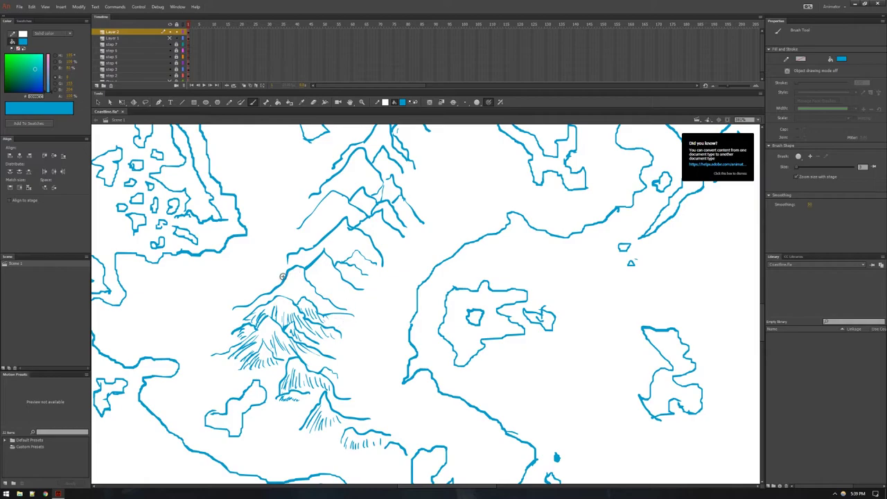
Continue the slope hatching up the middle of the range, over the next peaks and the small ridge east of them
{"action": "mouse_move", "coordinate": [232, 316]}
{"action": "left_mouse_down"}
{"action": "mouse_move", "coordinate": [291, 284]}
{"action": "mouse_move", "coordinate": [290, 296]}
{"action": "mouse_move", "coordinate": [300, 285]}
{"action": "mouse_move", "coordinate": [300, 294]}
{"action": "mouse_move", "coordinate": [325, 304]}
{"action": "left_mouse_up"}
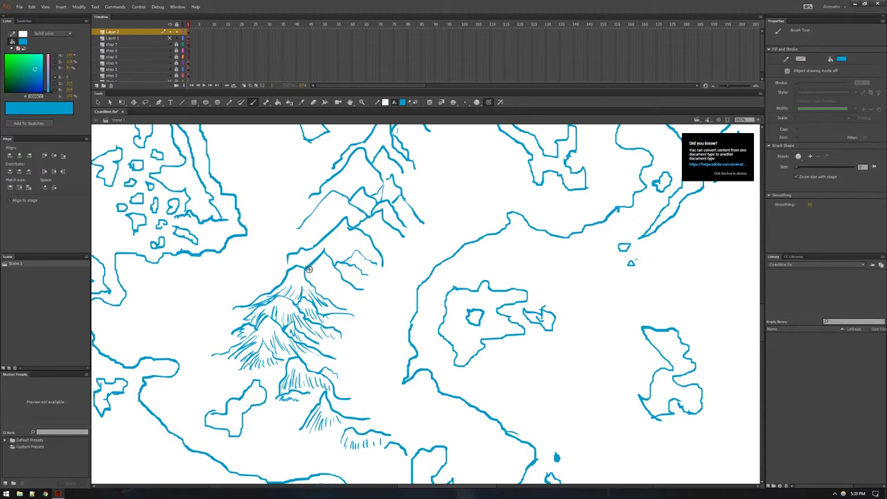
{"action": "mouse_move", "coordinate": [308, 276]}
{"action": "left_mouse_down"}
{"action": "mouse_move", "coordinate": [318, 285]}
{"action": "mouse_move", "coordinate": [312, 269]}
{"action": "mouse_move", "coordinate": [324, 282]}
{"action": "mouse_move", "coordinate": [346, 283]}
{"action": "mouse_move", "coordinate": [364, 304]}
{"action": "left_mouse_up"}
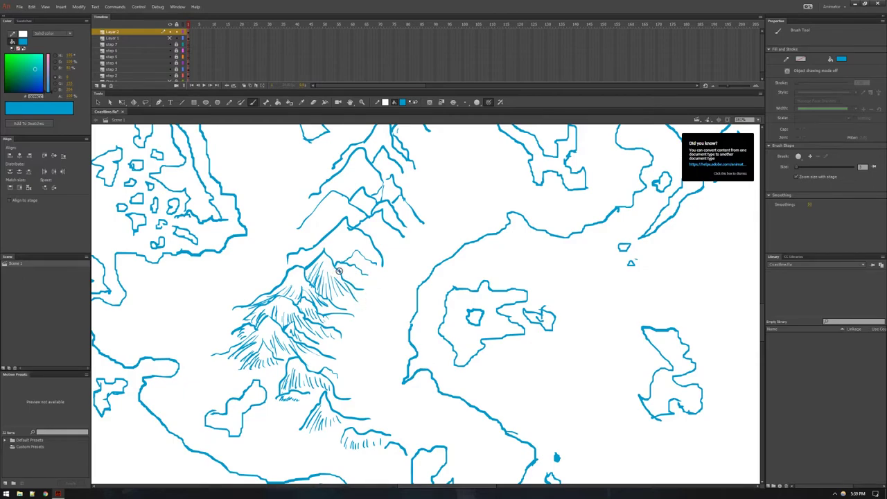
{"action": "left_click_drag", "start_coordinate": [340, 268], "coordinate": [344, 276]}
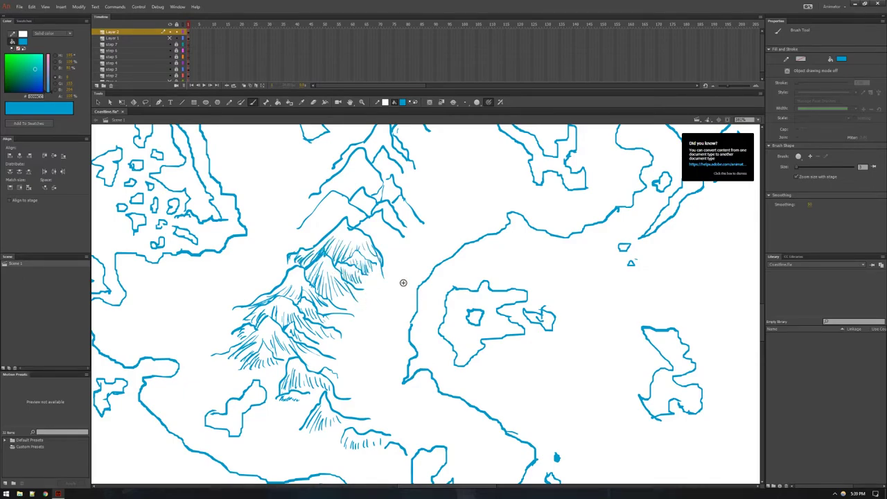
Hatch the slopes of the cluster of peaks just north of the range's middle
{"action": "scroll", "coordinate": [312, 244], "scroll_direction": "up", "scroll_amount": 3}
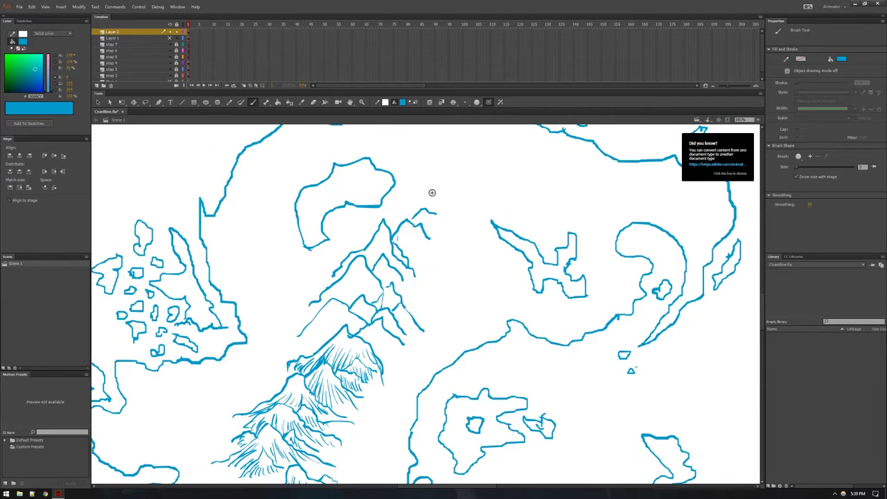
{"action": "mouse_move", "coordinate": [304, 337]}
{"action": "left_mouse_down"}
{"action": "mouse_move", "coordinate": [314, 330]}
{"action": "mouse_move", "coordinate": [306, 337]}
{"action": "mouse_move", "coordinate": [326, 341]}
{"action": "left_mouse_up"}
{"action": "left_click_drag", "start_coordinate": [347, 313], "coordinate": [336, 331]}
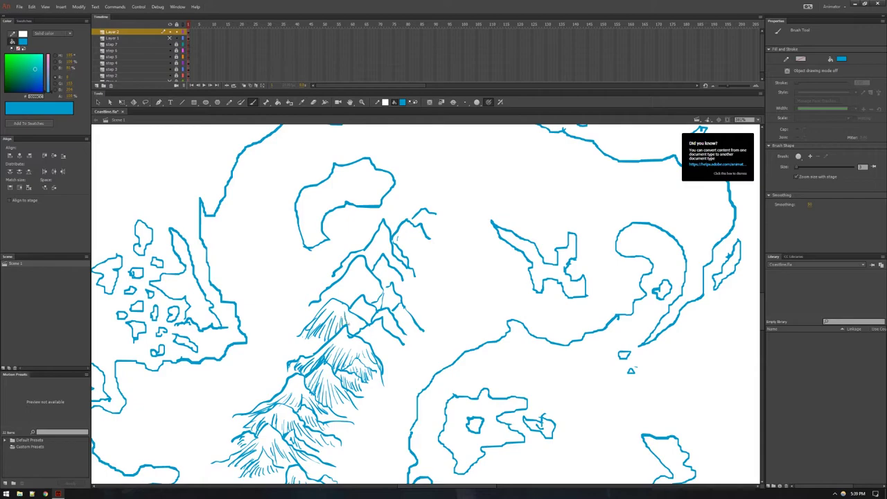
{"action": "left_click_drag", "start_coordinate": [373, 330], "coordinate": [365, 337]}
{"action": "left_click_drag", "start_coordinate": [375, 332], "coordinate": [374, 346]}
{"action": "left_click_drag", "start_coordinate": [380, 330], "coordinate": [389, 348]}
{"action": "mouse_move", "coordinate": [391, 337]}
{"action": "left_mouse_down"}
{"action": "mouse_move", "coordinate": [399, 349]}
{"action": "mouse_move", "coordinate": [392, 344]}
{"action": "left_mouse_up"}
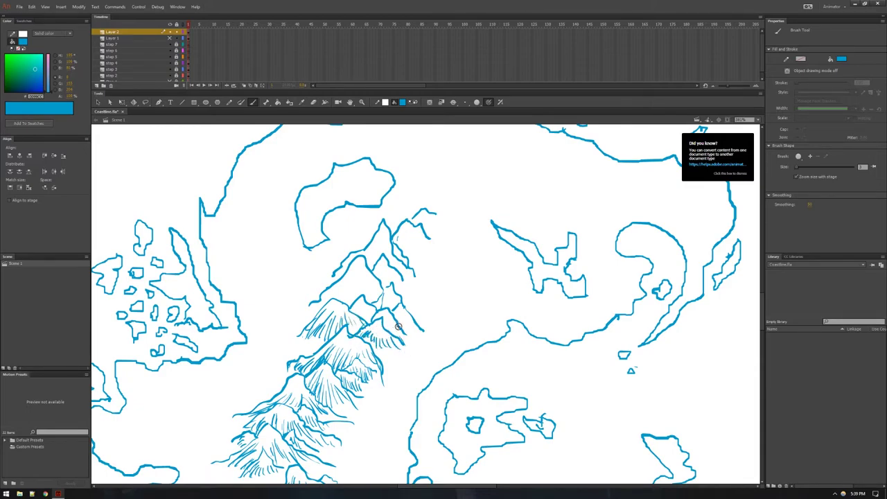
{"action": "mouse_move", "coordinate": [389, 310]}
{"action": "left_mouse_down"}
{"action": "mouse_move", "coordinate": [393, 330]}
{"action": "mouse_move", "coordinate": [354, 318]}
{"action": "left_mouse_up"}
{"action": "mouse_move", "coordinate": [396, 309]}
{"action": "left_mouse_down"}
{"action": "mouse_move", "coordinate": [402, 328]}
{"action": "mouse_move", "coordinate": [415, 332]}
{"action": "left_mouse_up"}
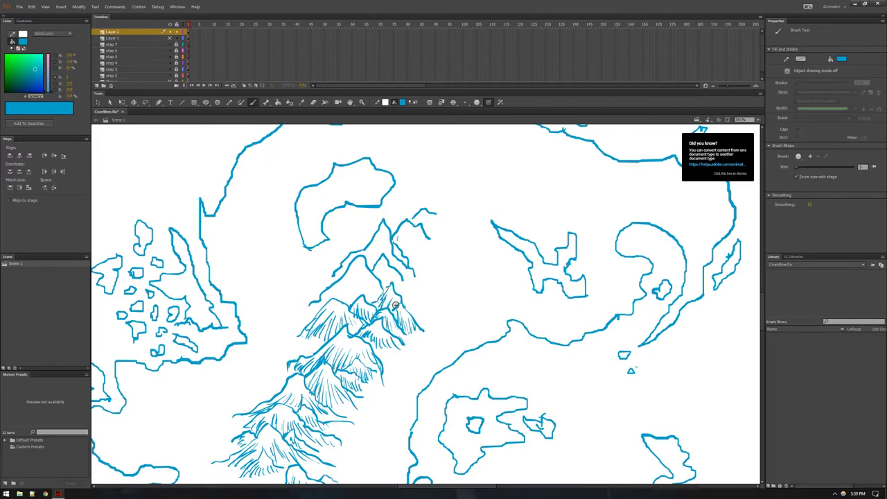
Hatch the slopes of the broad northern mountain and the tall pointed peak above it
{"action": "mouse_move", "coordinate": [334, 284]}
{"action": "left_mouse_down"}
{"action": "mouse_move", "coordinate": [326, 305]}
{"action": "mouse_move", "coordinate": [352, 305]}
{"action": "left_mouse_up"}
{"action": "left_click_drag", "start_coordinate": [371, 273], "coordinate": [375, 278]}
{"action": "left_click_drag", "start_coordinate": [379, 269], "coordinate": [378, 284]}
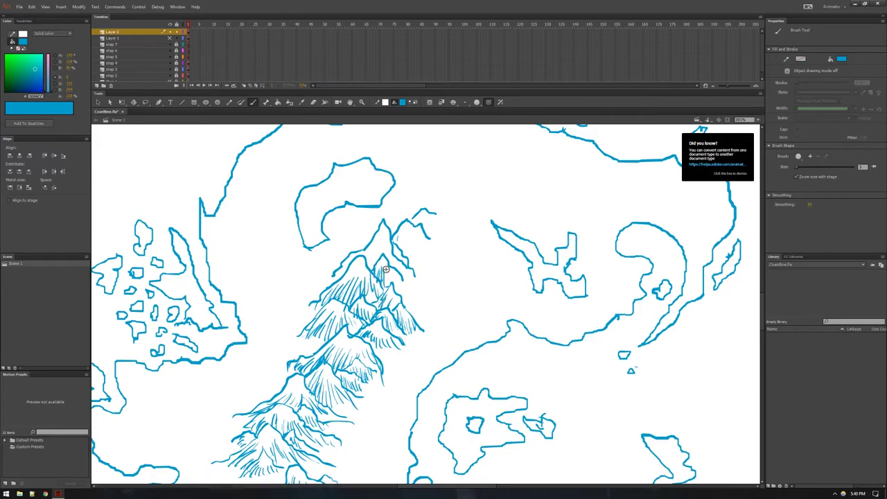
{"action": "mouse_move", "coordinate": [345, 262]}
{"action": "left_mouse_down"}
{"action": "mouse_move", "coordinate": [337, 274]}
{"action": "mouse_move", "coordinate": [346, 267]}
{"action": "left_mouse_up"}
{"action": "mouse_move", "coordinate": [362, 252]}
{"action": "left_mouse_down"}
{"action": "mouse_move", "coordinate": [352, 263]}
{"action": "mouse_move", "coordinate": [363, 257]}
{"action": "left_mouse_up"}
{"action": "left_click_drag", "start_coordinate": [373, 244], "coordinate": [368, 268]}
{"action": "left_click_drag", "start_coordinate": [379, 243], "coordinate": [377, 265]}
{"action": "left_click_drag", "start_coordinate": [385, 243], "coordinate": [390, 260]}
{"action": "left_click_drag", "start_coordinate": [388, 245], "coordinate": [395, 264]}
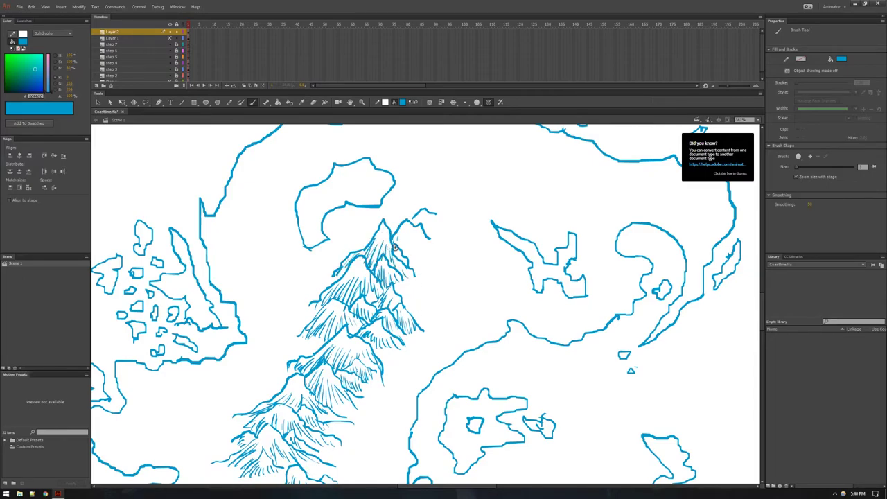
Finish the hatching on the small peaks at the range's northern tip
{"action": "mouse_move", "coordinate": [397, 251]}
{"action": "left_mouse_down"}
{"action": "mouse_move", "coordinate": [400, 266]}
{"action": "mouse_move", "coordinate": [394, 246]}
{"action": "left_mouse_up"}
{"action": "left_click_drag", "start_coordinate": [402, 232], "coordinate": [396, 246]}
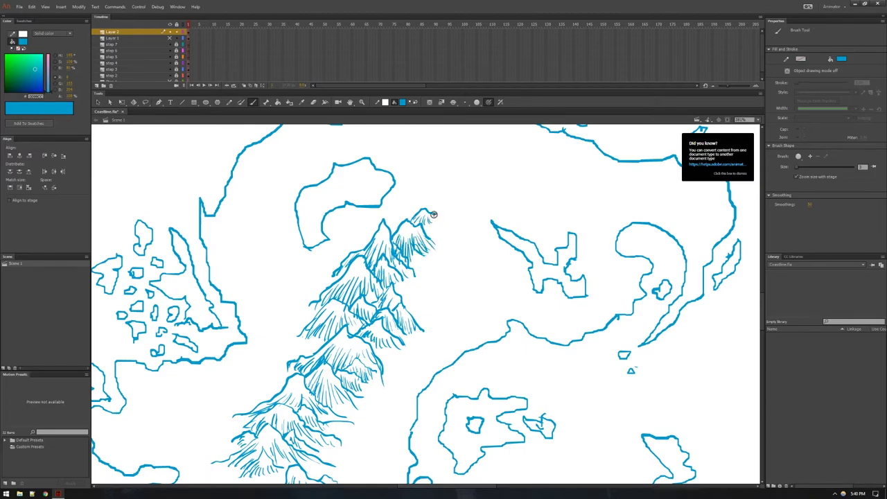
{"action": "left_click_drag", "start_coordinate": [427, 216], "coordinate": [431, 222]}
{"action": "left_click_drag", "start_coordinate": [428, 218], "coordinate": [437, 219]}
Brush small curved foothills around the southern half of the range, along both its eastern and western edges
{"action": "scroll", "coordinate": [396, 359], "scroll_direction": "down", "scroll_amount": 8}
{"action": "scroll", "coordinate": [396, 359], "scroll_direction": "up", "scroll_amount": 5}
{"action": "scroll", "coordinate": [393, 358], "scroll_direction": "up", "scroll_amount": 3}
{"action": "scroll", "coordinate": [381, 344], "scroll_direction": "down", "scroll_amount": 3}
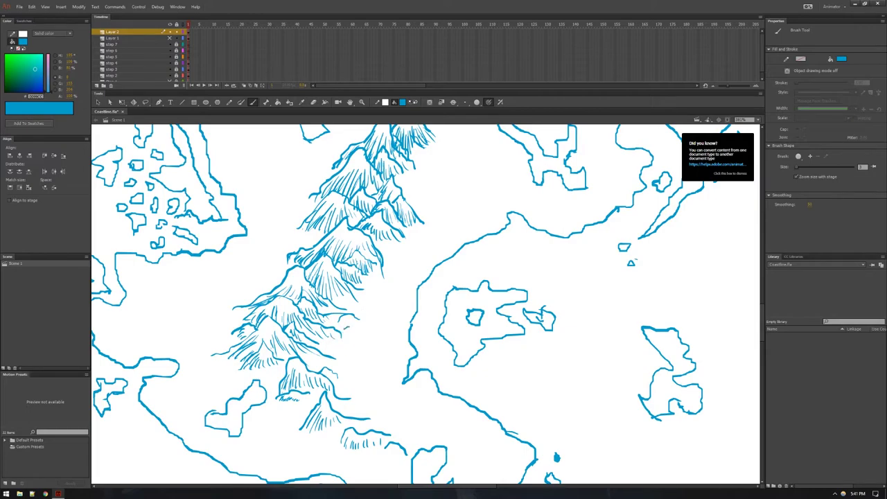
{"action": "mouse_move", "coordinate": [343, 330]}
{"action": "left_mouse_down"}
{"action": "mouse_move", "coordinate": [360, 332]}
{"action": "mouse_move", "coordinate": [338, 342]}
{"action": "left_mouse_up"}
{"action": "left_click_drag", "start_coordinate": [334, 359], "coordinate": [347, 362]}
{"action": "left_click_drag", "start_coordinate": [210, 344], "coordinate": [216, 340]}
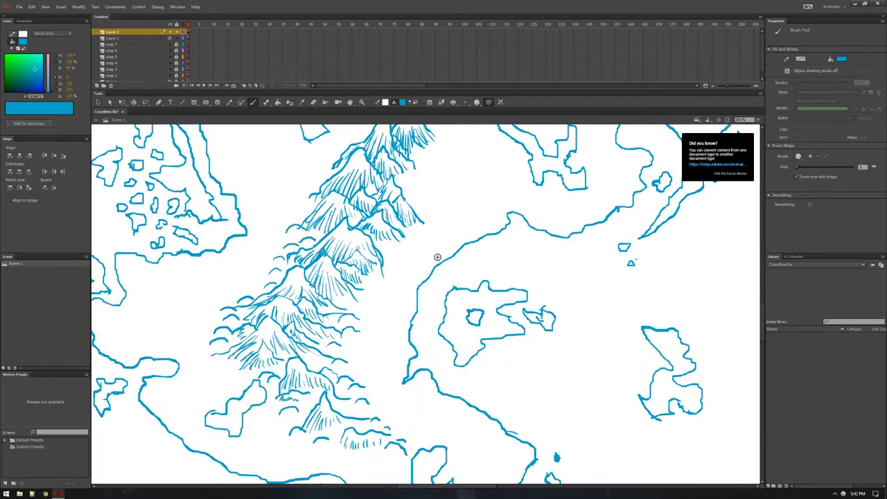
Add curved foothills around the northern peaks and more rows of them along the range's southeastern edge
{"action": "scroll", "coordinate": [442, 250], "scroll_direction": "up", "scroll_amount": 3}
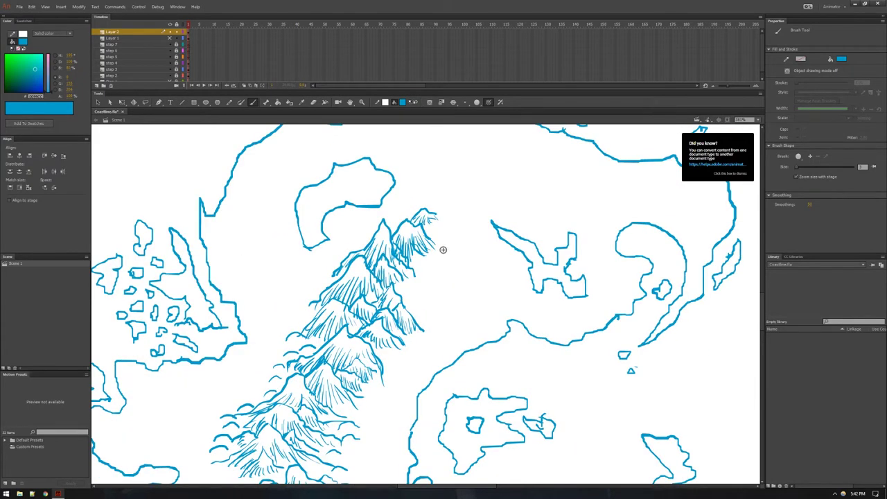
{"action": "scroll", "coordinate": [443, 249], "scroll_direction": "down", "scroll_amount": 3}
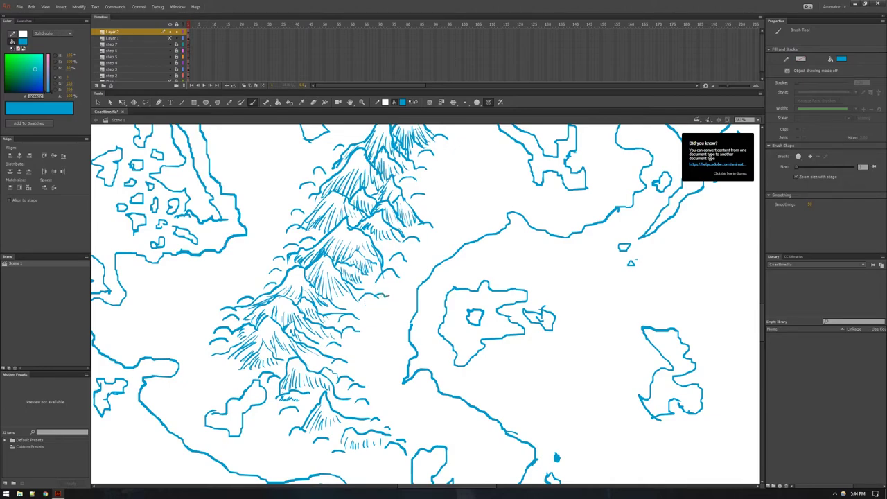
{"action": "left_click_drag", "start_coordinate": [385, 298], "coordinate": [394, 298]}
{"action": "left_click_drag", "start_coordinate": [342, 371], "coordinate": [364, 369]}
{"action": "left_click_drag", "start_coordinate": [348, 337], "coordinate": [376, 332]}
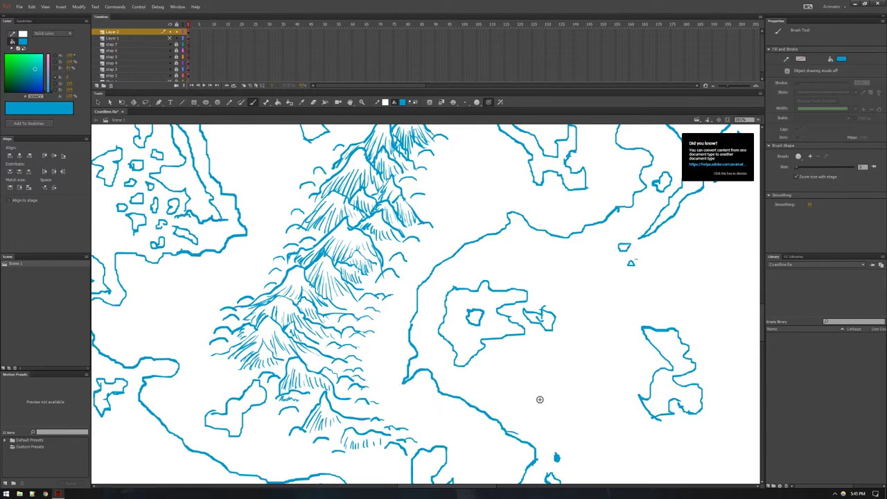
Sketch a test zigzag ridge line with branching spurs in the open area east of the mountain range
{"action": "left_click_drag", "start_coordinate": [604, 309], "coordinate": [551, 379]}
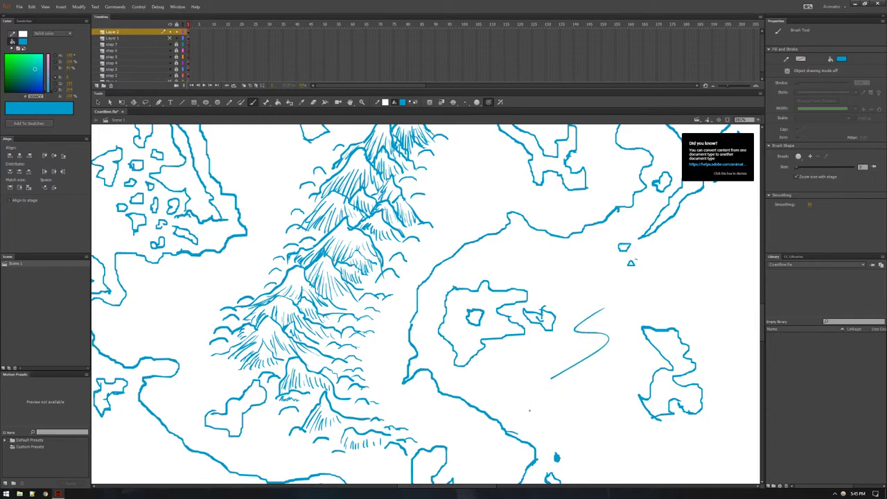
{"action": "left_click_drag", "start_coordinate": [584, 386], "coordinate": [603, 408]}
{"action": "mouse_move", "coordinate": [574, 362]}
{"action": "left_mouse_down"}
{"action": "mouse_move", "coordinate": [607, 349]}
{"action": "mouse_move", "coordinate": [631, 379]}
{"action": "left_mouse_up"}
{"action": "left_click_drag", "start_coordinate": [611, 337], "coordinate": [641, 365]}
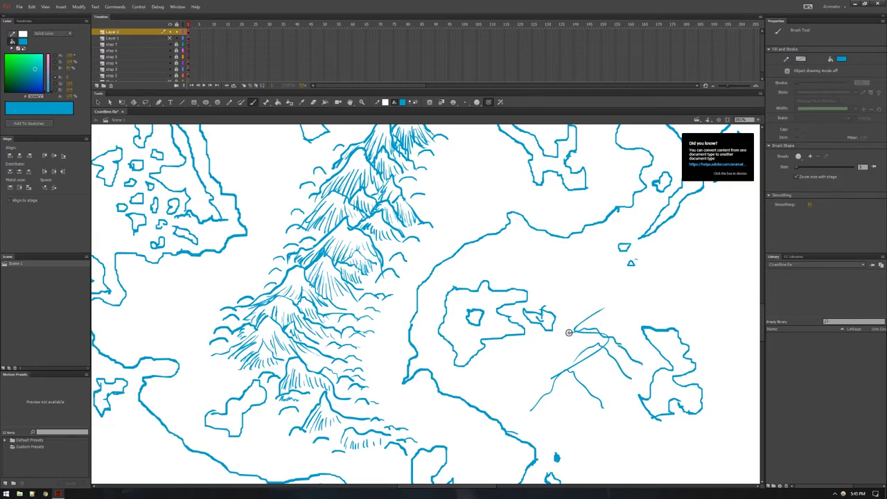
{"action": "left_click_drag", "start_coordinate": [554, 356], "coordinate": [541, 361]}
{"action": "left_click_drag", "start_coordinate": [593, 313], "coordinate": [585, 316]}
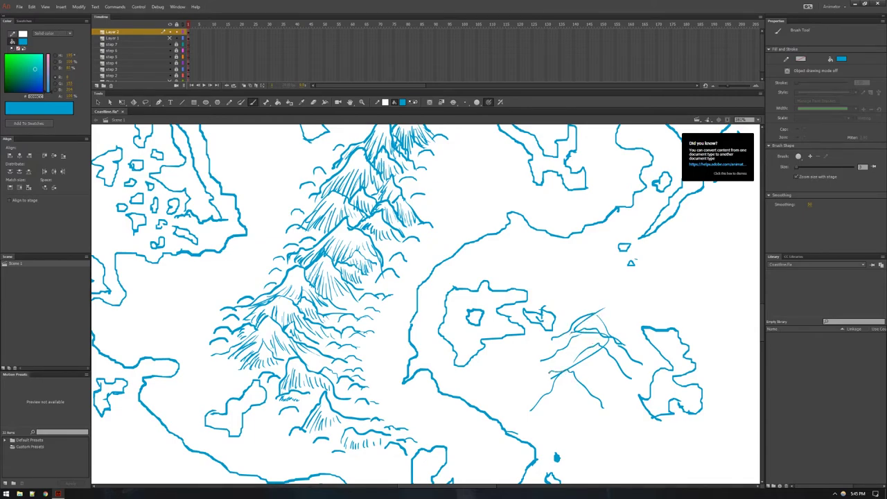
Add lower spurs and dense slope hatching along the western side of the test ridge
{"action": "left_click_drag", "start_coordinate": [526, 384], "coordinate": [521, 386]}
{"action": "left_click_drag", "start_coordinate": [599, 344], "coordinate": [585, 345]}
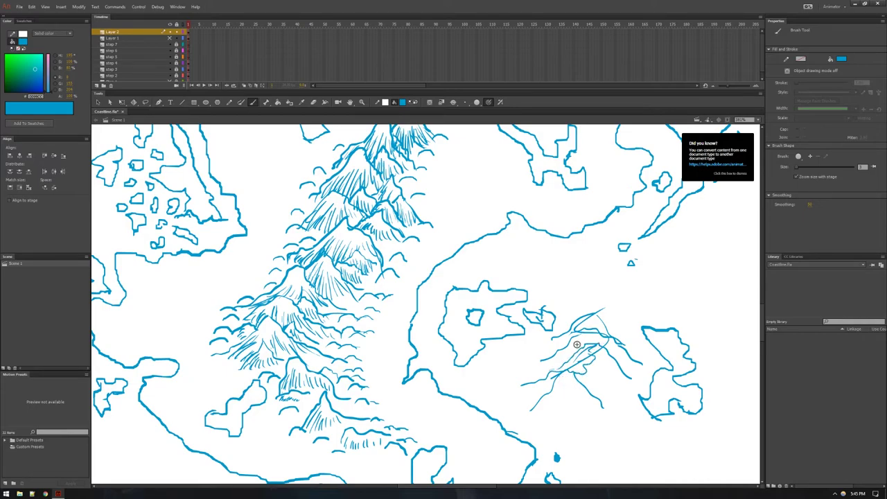
{"action": "mouse_move", "coordinate": [569, 364]}
{"action": "left_mouse_down"}
{"action": "mouse_move", "coordinate": [591, 346]}
{"action": "mouse_move", "coordinate": [570, 373]}
{"action": "mouse_move", "coordinate": [589, 355]}
{"action": "mouse_move", "coordinate": [576, 380]}
{"action": "mouse_move", "coordinate": [548, 379]}
{"action": "mouse_move", "coordinate": [566, 367]}
{"action": "mouse_move", "coordinate": [545, 411]}
{"action": "left_mouse_up"}
{"action": "mouse_move", "coordinate": [549, 350]}
{"action": "left_mouse_down"}
{"action": "mouse_move", "coordinate": [583, 328]}
{"action": "mouse_move", "coordinate": [581, 337]}
{"action": "mouse_move", "coordinate": [580, 317]}
{"action": "mouse_move", "coordinate": [572, 349]}
{"action": "mouse_move", "coordinate": [589, 339]}
{"action": "mouse_move", "coordinate": [556, 355]}
{"action": "left_mouse_up"}
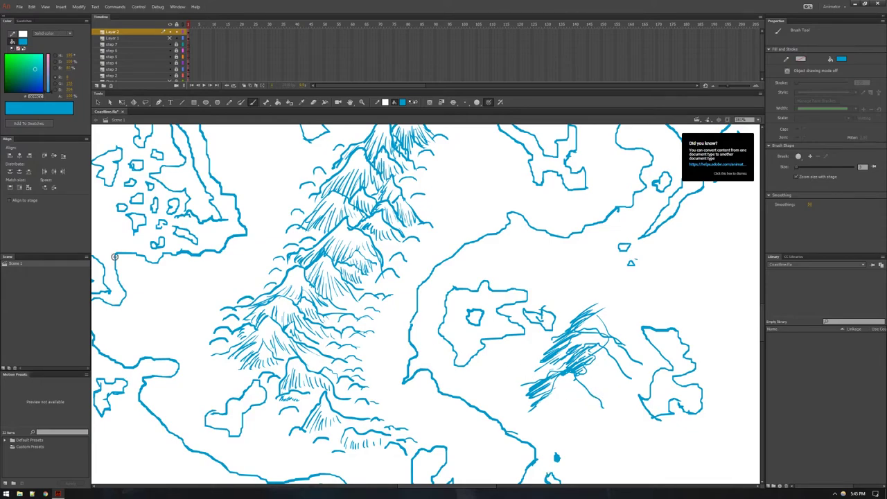
Select the test ridge sketch east of the range and delete it
{"action": "left_click", "coordinate": [99, 102]}
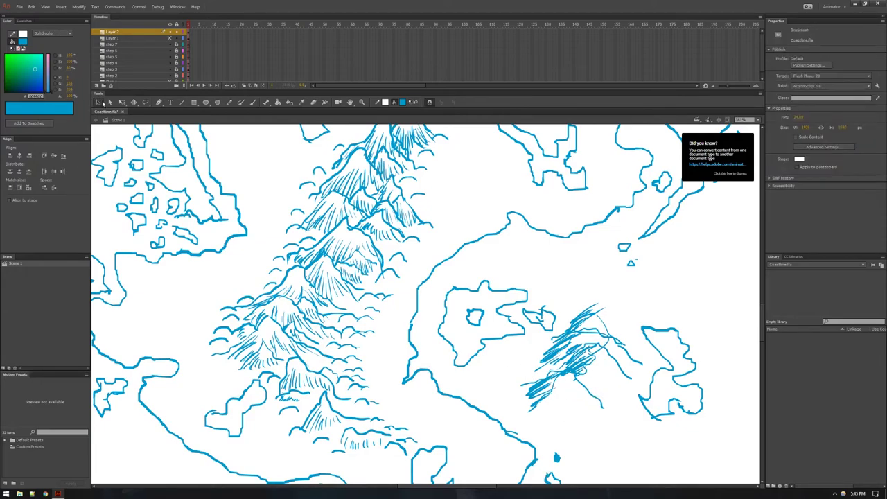
{"action": "left_click", "coordinate": [567, 350]}
{"action": "key", "text": "Delete"}
Brush more small curved foothills along the range's western edge and beside its northern peaks
{"action": "key", "text": "b"}
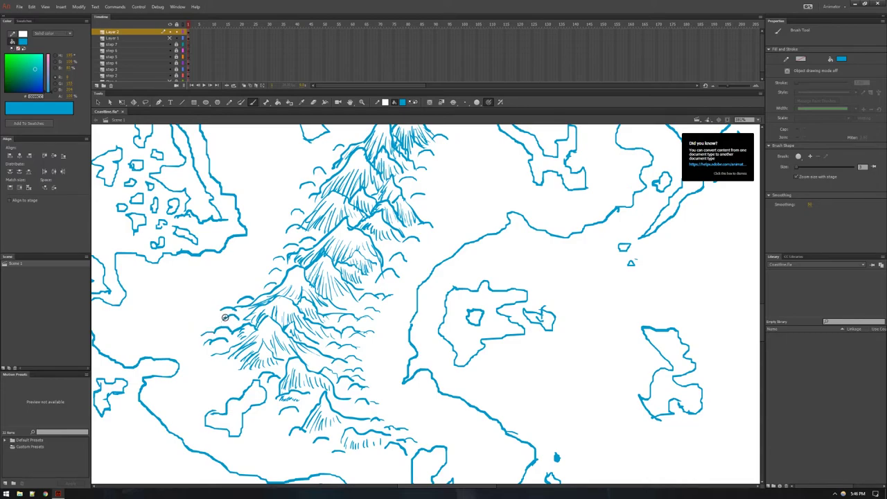
{"action": "left_click_drag", "start_coordinate": [272, 248], "coordinate": [285, 245]}
{"action": "left_click_drag", "start_coordinate": [259, 256], "coordinate": [285, 254]}
{"action": "left_click_drag", "start_coordinate": [259, 265], "coordinate": [275, 263]}
{"action": "left_click_drag", "start_coordinate": [257, 273], "coordinate": [269, 271]}
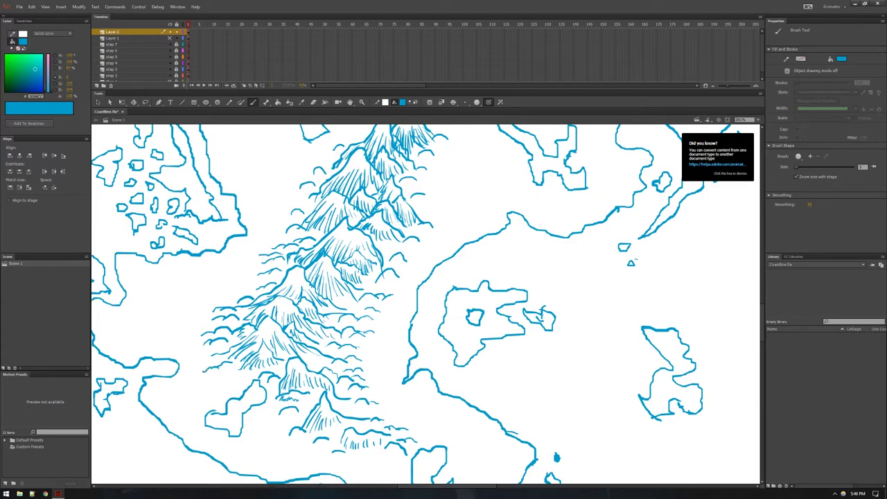
{"action": "scroll", "coordinate": [269, 374], "scroll_direction": "up", "scroll_amount": 3}
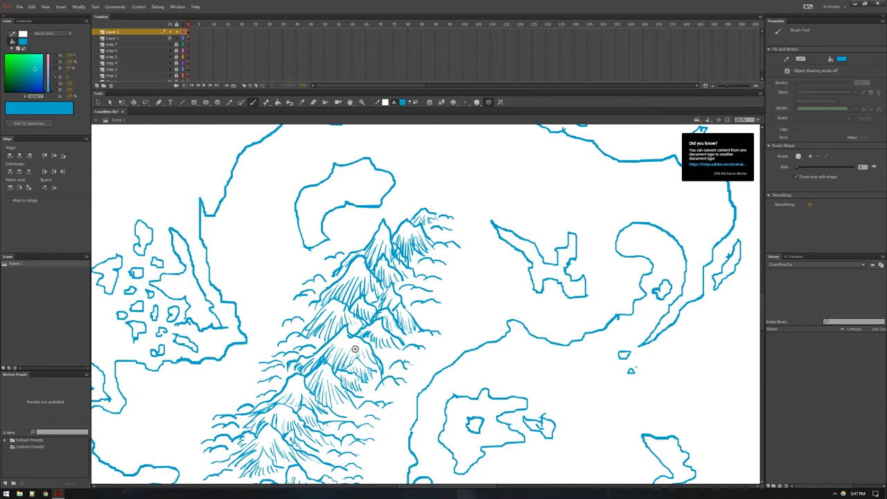
{"action": "scroll", "coordinate": [217, 291], "scroll_direction": "down", "scroll_amount": 3}
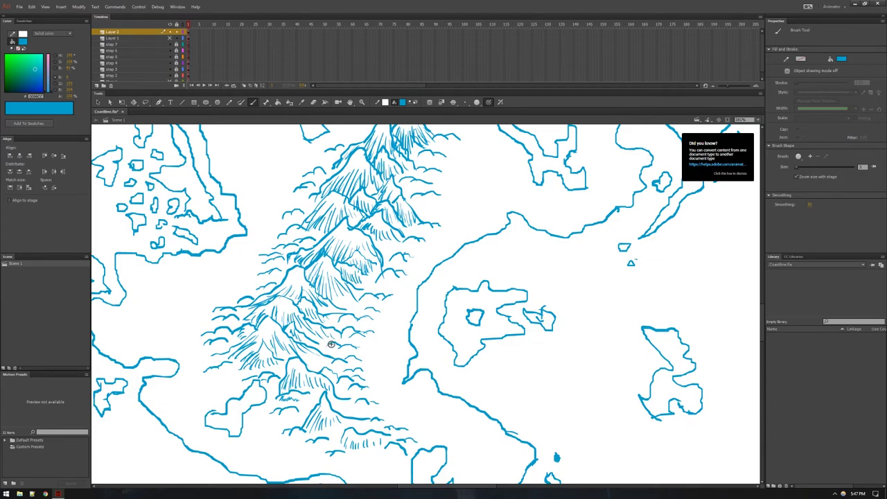
Hatch the small foothills along the range's southeastern edge with short downward strokes
{"action": "left_click_drag", "start_coordinate": [330, 346], "coordinate": [335, 347]}
{"action": "scroll", "coordinate": [389, 412], "scroll_direction": "up", "scroll_amount": 4}
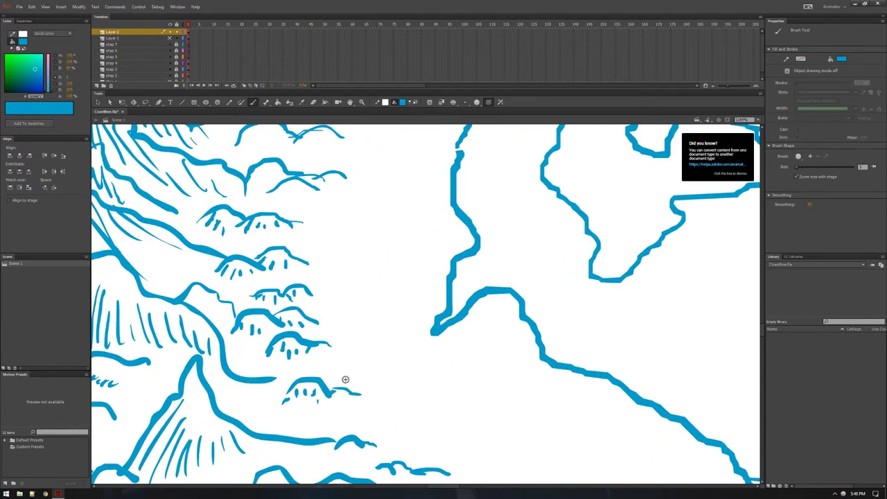
{"action": "scroll", "coordinate": [386, 221], "scroll_direction": "up", "scroll_amount": 5}
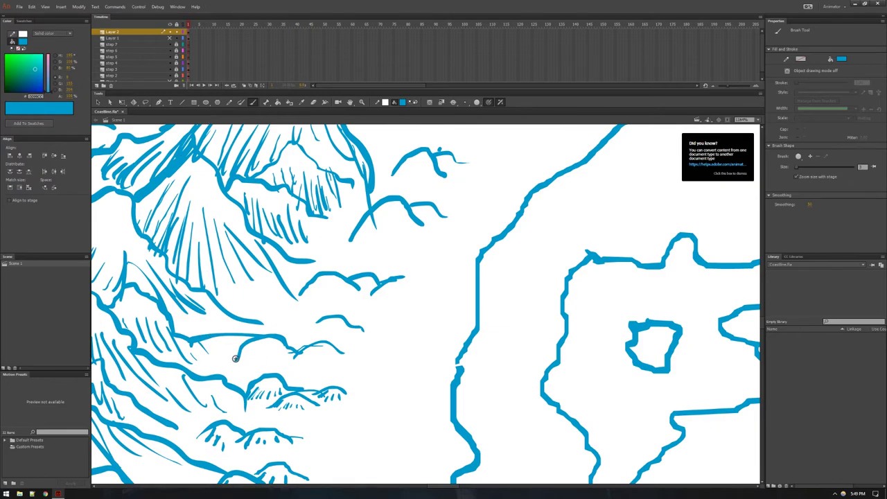
{"action": "mouse_move", "coordinate": [250, 347]}
{"action": "left_mouse_down"}
{"action": "mouse_move", "coordinate": [225, 326]}
{"action": "mouse_move", "coordinate": [260, 364]}
{"action": "left_mouse_up"}
{"action": "left_click_drag", "start_coordinate": [266, 351], "coordinate": [276, 363]}
{"action": "left_click_drag", "start_coordinate": [276, 351], "coordinate": [286, 361]}
{"action": "left_click_drag", "start_coordinate": [288, 351], "coordinate": [292, 358]}
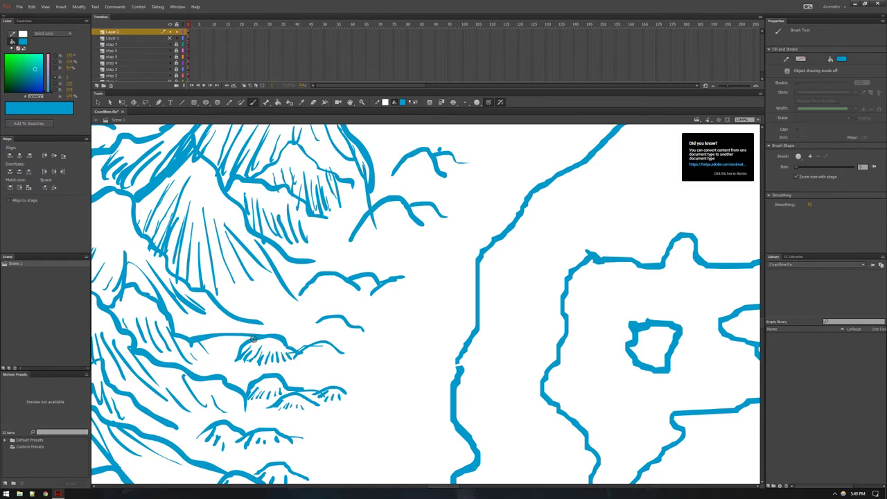
{"action": "mouse_move", "coordinate": [307, 351]}
{"action": "left_mouse_down"}
{"action": "mouse_move", "coordinate": [303, 359]}
{"action": "mouse_move", "coordinate": [326, 355]}
{"action": "left_mouse_up"}
{"action": "left_click_drag", "start_coordinate": [329, 348], "coordinate": [333, 353]}
Hatch the next foothills northward along the eastern edge, up to those beside the broad central mountain
{"action": "left_click_drag", "start_coordinate": [332, 325], "coordinate": [338, 330]}
{"action": "mouse_move", "coordinate": [323, 321]}
{"action": "left_mouse_down"}
{"action": "mouse_move", "coordinate": [298, 292]}
{"action": "mouse_move", "coordinate": [295, 303]}
{"action": "mouse_move", "coordinate": [323, 331]}
{"action": "left_mouse_up"}
{"action": "left_click_drag", "start_coordinate": [334, 323], "coordinate": [333, 330]}
{"action": "left_click", "coordinate": [341, 331]}
{"action": "mouse_move", "coordinate": [314, 282]}
{"action": "left_mouse_down"}
{"action": "mouse_move", "coordinate": [311, 296]}
{"action": "mouse_move", "coordinate": [337, 300]}
{"action": "left_mouse_up"}
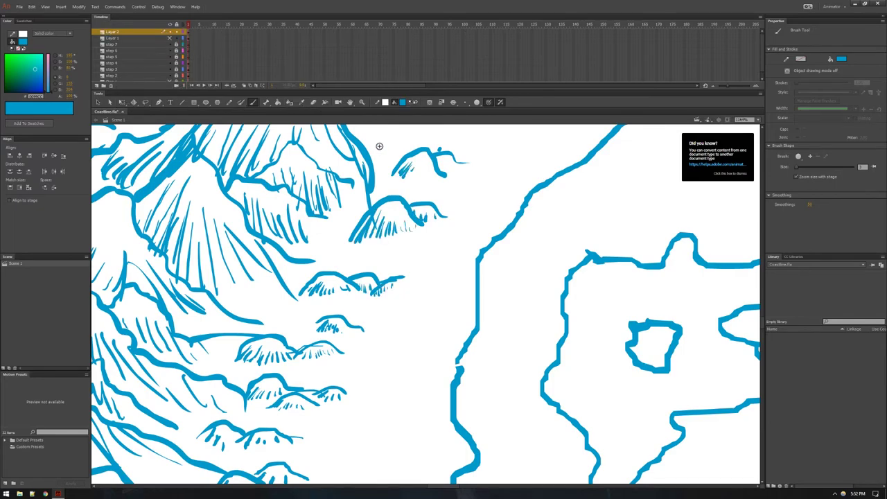
{"action": "mouse_move", "coordinate": [407, 177]}
{"action": "left_mouse_down"}
{"action": "mouse_move", "coordinate": [415, 165]}
{"action": "mouse_move", "coordinate": [442, 170]}
{"action": "left_mouse_up"}
{"action": "left_click_drag", "start_coordinate": [443, 162], "coordinate": [447, 171]}
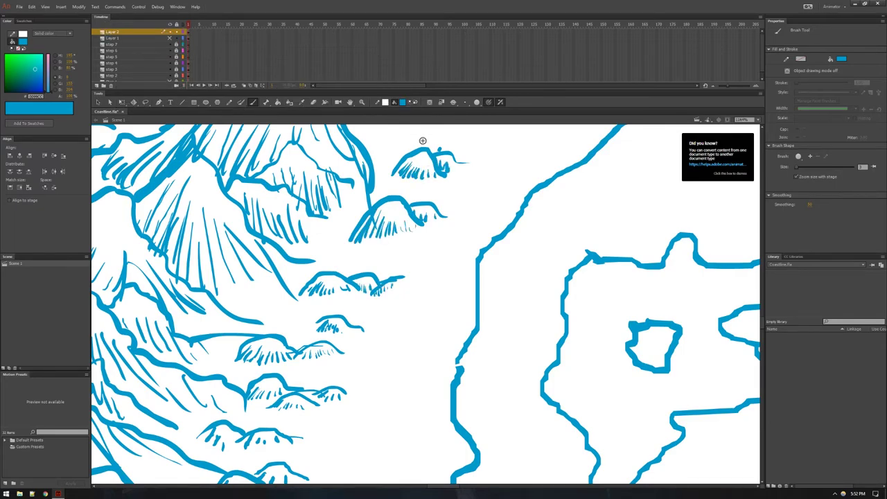
Hatch the next two foothill groups on the eastern edge, at the foot of the ridges north of the central mountain
{"action": "scroll", "coordinate": [481, 304], "scroll_direction": "up", "scroll_amount": 5}
{"action": "scroll", "coordinate": [485, 302], "scroll_direction": "down", "scroll_amount": 4}
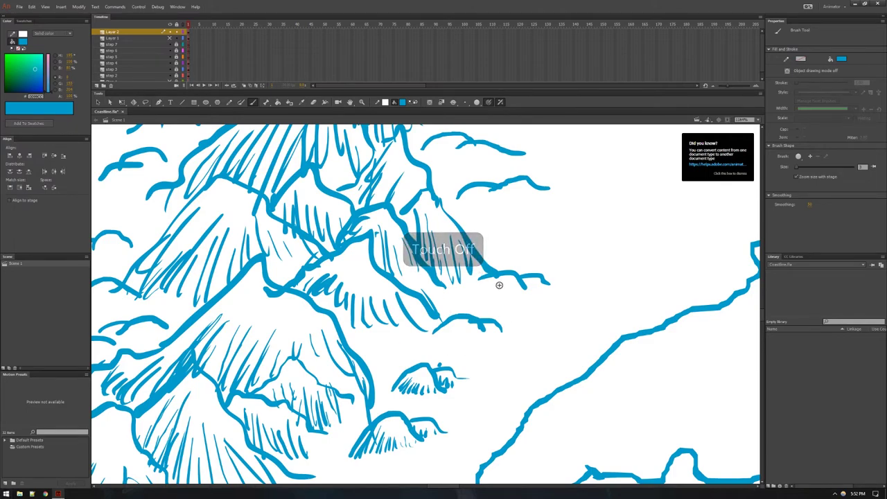
{"action": "mouse_move", "coordinate": [449, 324]}
{"action": "left_mouse_down"}
{"action": "mouse_move", "coordinate": [449, 337]}
{"action": "mouse_move", "coordinate": [481, 334]}
{"action": "left_mouse_up"}
{"action": "left_click_drag", "start_coordinate": [491, 325], "coordinate": [487, 334]}
{"action": "left_click_drag", "start_coordinate": [496, 326], "coordinate": [492, 334]}
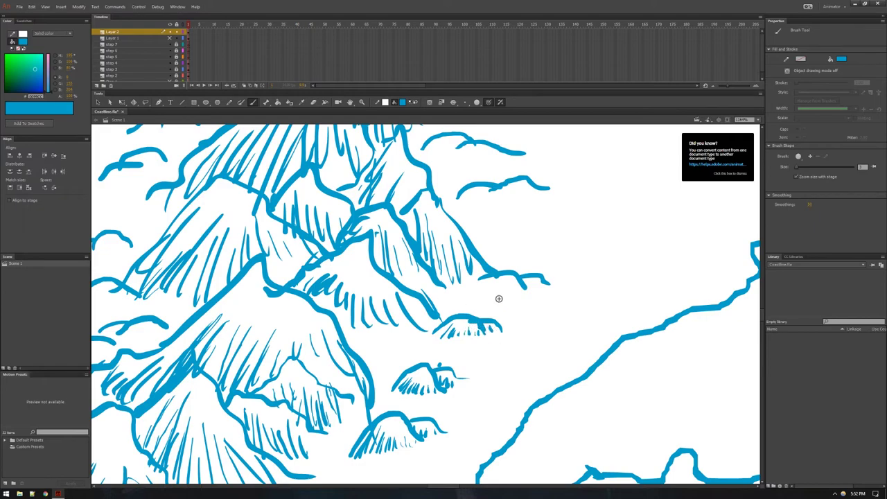
{"action": "left_click_drag", "start_coordinate": [485, 278], "coordinate": [481, 286]}
{"action": "left_click_drag", "start_coordinate": [492, 277], "coordinate": [495, 287]}
{"action": "left_click_drag", "start_coordinate": [506, 277], "coordinate": [508, 287]}
{"action": "left_click_drag", "start_coordinate": [517, 279], "coordinate": [519, 287]}
{"action": "left_click_drag", "start_coordinate": [527, 280], "coordinate": [526, 287]}
{"action": "left_click_drag", "start_coordinate": [534, 280], "coordinate": [539, 286]}
{"action": "left_click_drag", "start_coordinate": [468, 188], "coordinate": [463, 198]}
{"action": "left_click_drag", "start_coordinate": [474, 188], "coordinate": [468, 199]}
{"action": "left_click_drag", "start_coordinate": [480, 187], "coordinate": [477, 199]}
{"action": "left_click_drag", "start_coordinate": [488, 189], "coordinate": [486, 198]}
{"action": "key", "text": "ctrl+z"}
{"action": "key", "text": "ctrl+z"}
{"action": "key", "text": "ctrl+z"}
{"action": "key", "text": "ctrl+z"}
{"action": "key", "text": "ctrl+z"}
{"action": "key", "text": "ctrl+z"}
{"action": "key", "text": "ctrl+z"}
{"action": "key", "text": "ctrl+z"}
Hatch the two foothill groups on the range's northeastern side with short, light strokes
{"action": "left_click_drag", "start_coordinate": [469, 191], "coordinate": [465, 198]}
{"action": "mouse_move", "coordinate": [475, 192]}
{"action": "left_mouse_down"}
{"action": "mouse_move", "coordinate": [469, 198]}
{"action": "mouse_move", "coordinate": [520, 194]}
{"action": "left_mouse_up"}
{"action": "mouse_move", "coordinate": [427, 151]}
{"action": "left_mouse_down"}
{"action": "mouse_move", "coordinate": [458, 140]}
{"action": "mouse_move", "coordinate": [473, 156]}
{"action": "left_mouse_up"}
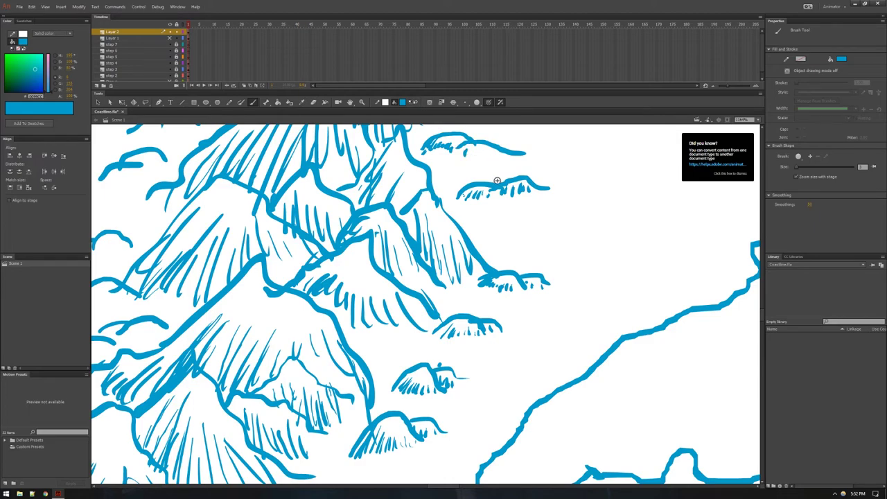
{"action": "scroll", "coordinate": [565, 225], "scroll_direction": "up", "scroll_amount": 3}
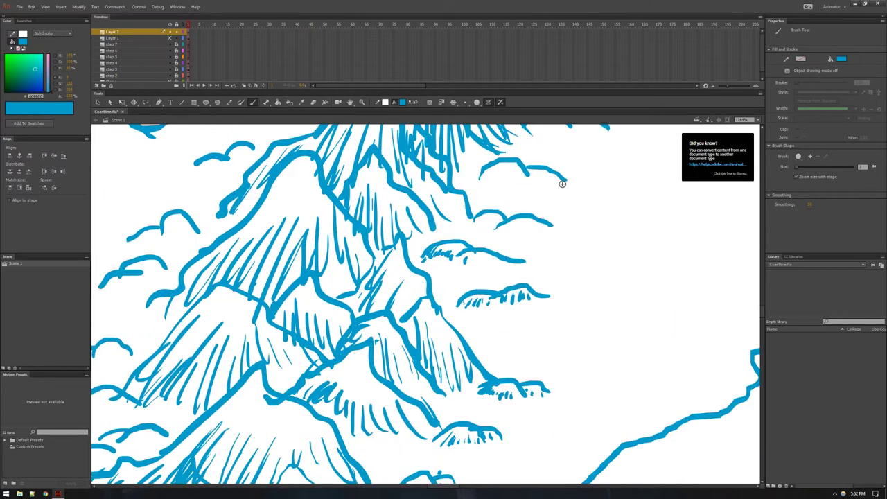
Undo the most recent hatch strokes on the northeastern foothills
{"action": "key", "text": "ctrl+z"}
{"action": "key", "text": "ctrl+z"}
{"action": "key", "text": "ctrl+z"}
{"action": "key", "text": "ctrl+z"}
{"action": "key", "text": "ctrl+z"}
{"action": "key", "text": "ctrl+z"}
{"action": "key", "text": "ctrl+z"}
Hatch the foothills east of the northernmost peaks with short strokes under each curve
{"action": "scroll", "coordinate": [436, 255], "scroll_direction": "up", "scroll_amount": 3}
{"action": "mouse_move", "coordinate": [534, 228]}
{"action": "left_mouse_down"}
{"action": "mouse_move", "coordinate": [557, 242]}
{"action": "mouse_move", "coordinate": [582, 239]}
{"action": "left_mouse_up"}
{"action": "left_click_drag", "start_coordinate": [595, 228], "coordinate": [594, 240]}
{"action": "mouse_move", "coordinate": [524, 176]}
{"action": "left_mouse_down"}
{"action": "mouse_move", "coordinate": [522, 184]}
{"action": "mouse_move", "coordinate": [534, 186]}
{"action": "left_mouse_up"}
{"action": "left_click_drag", "start_coordinate": [542, 178], "coordinate": [549, 188]}
{"action": "left_click_drag", "start_coordinate": [560, 179], "coordinate": [558, 187]}
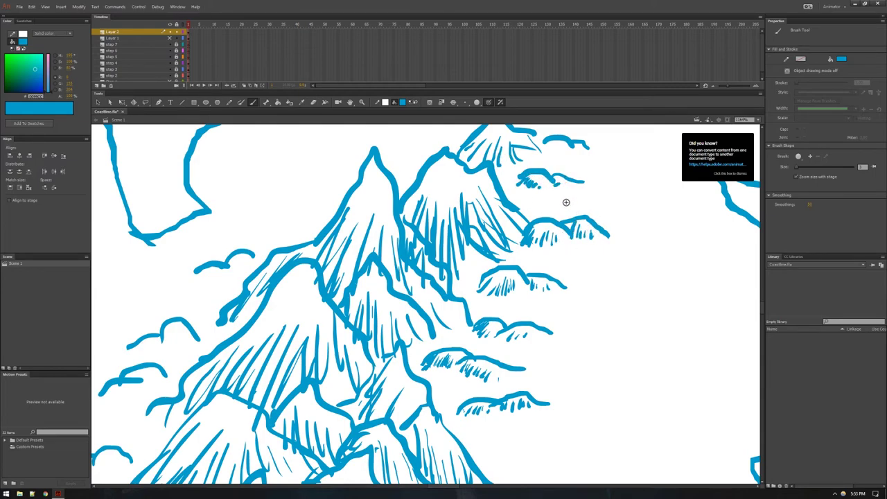
Hatch the rounded foothills on the western edge beside the broad central mountain
{"action": "scroll", "coordinate": [566, 201], "scroll_direction": "up", "scroll_amount": 3}
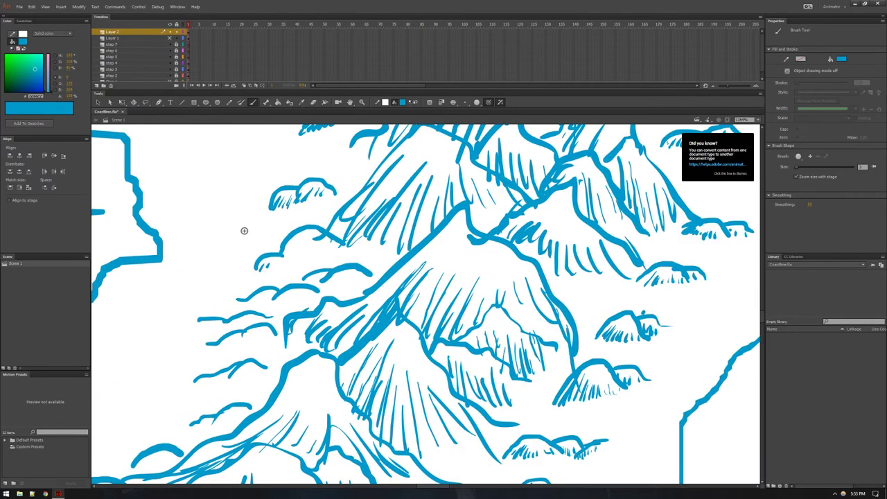
{"action": "mouse_move", "coordinate": [270, 251]}
{"action": "left_mouse_down"}
{"action": "mouse_move", "coordinate": [286, 266]}
{"action": "mouse_move", "coordinate": [323, 252]}
{"action": "left_mouse_up"}
{"action": "mouse_move", "coordinate": [242, 298]}
{"action": "left_mouse_down"}
{"action": "mouse_move", "coordinate": [308, 291]}
{"action": "mouse_move", "coordinate": [317, 275]}
{"action": "mouse_move", "coordinate": [282, 256]}
{"action": "mouse_move", "coordinate": [341, 283]}
{"action": "left_mouse_up"}
{"action": "left_click_drag", "start_coordinate": [346, 273], "coordinate": [359, 278]}
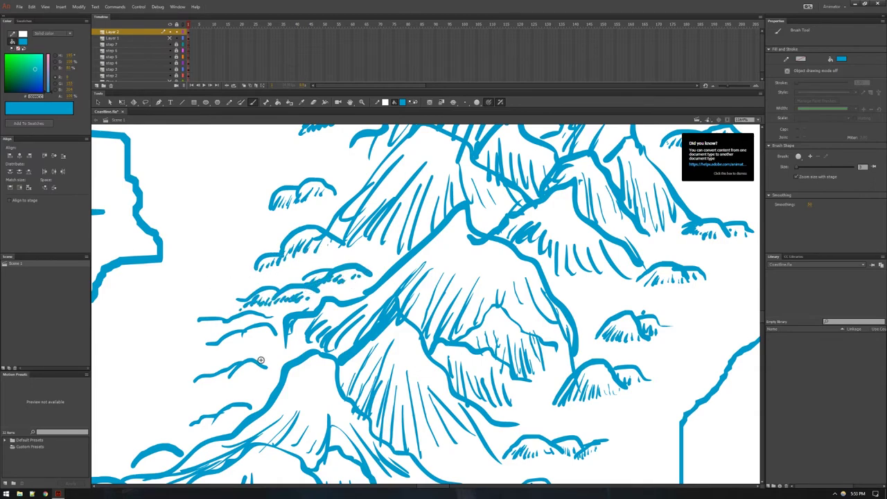
Add short hatch strokes beneath the next two flat foothill curves farther south on the western edge
{"action": "left_click_drag", "start_coordinate": [208, 323], "coordinate": [206, 325]}
{"action": "left_click_drag", "start_coordinate": [219, 321], "coordinate": [224, 325]}
{"action": "left_click_drag", "start_coordinate": [234, 320], "coordinate": [231, 324]}
{"action": "left_click_drag", "start_coordinate": [242, 318], "coordinate": [247, 319]}
{"action": "left_click_drag", "start_coordinate": [217, 345], "coordinate": [212, 349]}
{"action": "left_click_drag", "start_coordinate": [225, 341], "coordinate": [230, 342]}
{"action": "mouse_move", "coordinate": [243, 335]}
{"action": "left_mouse_down"}
{"action": "mouse_move", "coordinate": [237, 340]}
{"action": "mouse_move", "coordinate": [246, 338]}
{"action": "left_mouse_up"}
{"action": "mouse_move", "coordinate": [261, 330]}
{"action": "left_mouse_down"}
{"action": "mouse_move", "coordinate": [255, 336]}
{"action": "mouse_move", "coordinate": [262, 334]}
{"action": "left_mouse_up"}
Hatch the remaining foothills down the western edge and around the range's southwestern base
{"action": "mouse_move", "coordinate": [280, 324]}
{"action": "left_mouse_down"}
{"action": "mouse_move", "coordinate": [274, 332]}
{"action": "mouse_move", "coordinate": [292, 104]}
{"action": "left_mouse_up"}
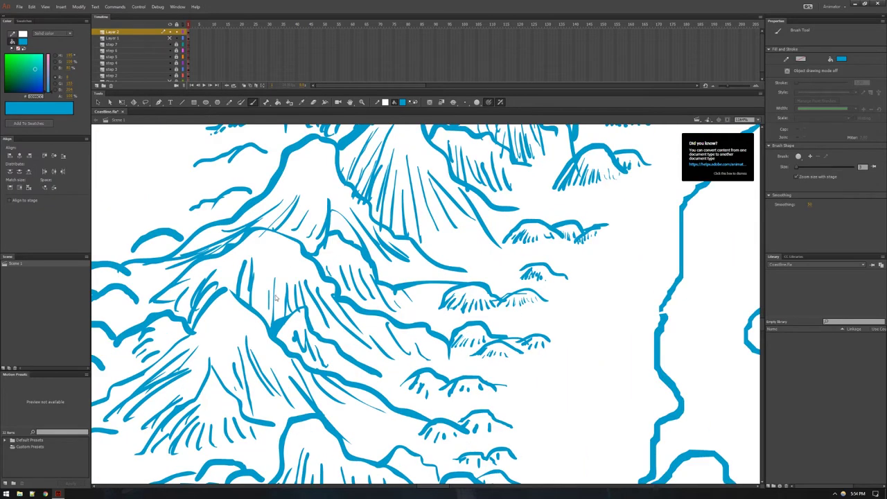
{"action": "left_click_drag", "start_coordinate": [386, 319], "coordinate": [516, 314]}
{"action": "mouse_move", "coordinate": [472, 360]}
{"action": "left_mouse_down"}
{"action": "mouse_move", "coordinate": [490, 347]}
{"action": "mouse_move", "coordinate": [483, 356]}
{"action": "mouse_move", "coordinate": [501, 356]}
{"action": "mouse_move", "coordinate": [529, 337]}
{"action": "left_mouse_up"}
{"action": "mouse_move", "coordinate": [542, 385]}
{"action": "left_mouse_down"}
{"action": "mouse_move", "coordinate": [534, 397]}
{"action": "mouse_move", "coordinate": [551, 398]}
{"action": "mouse_move", "coordinate": [515, 374]}
{"action": "mouse_move", "coordinate": [366, 365]}
{"action": "left_mouse_up"}
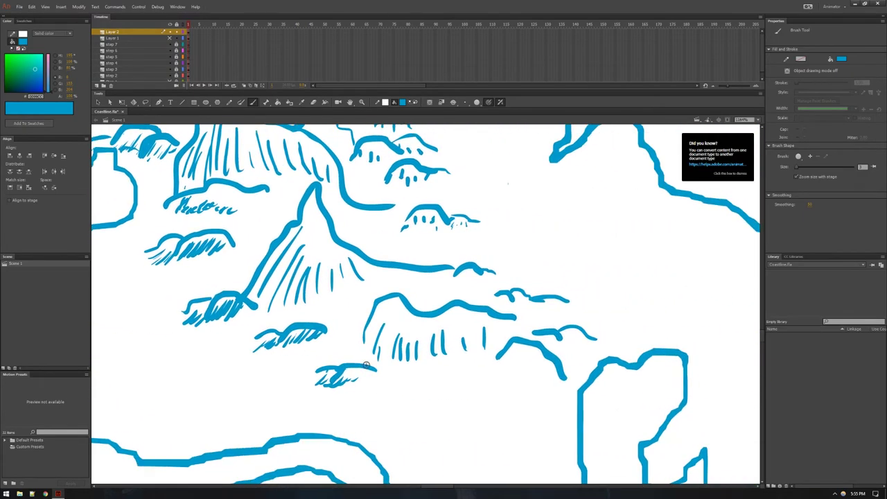
Hatch the large foothill and the small one beside it at the range's southeastern tip
{"action": "mouse_move", "coordinate": [518, 352]}
{"action": "left_mouse_down"}
{"action": "mouse_move", "coordinate": [496, 371]}
{"action": "mouse_move", "coordinate": [505, 370]}
{"action": "left_mouse_up"}
{"action": "left_click_drag", "start_coordinate": [519, 358], "coordinate": [516, 371]}
{"action": "left_click_drag", "start_coordinate": [530, 359], "coordinate": [523, 371]}
{"action": "left_click_drag", "start_coordinate": [536, 363], "coordinate": [538, 372]}
{"action": "left_click_drag", "start_coordinate": [545, 366], "coordinate": [546, 371]}
{"action": "left_click_drag", "start_coordinate": [558, 333], "coordinate": [554, 345]}
{"action": "mouse_move", "coordinate": [571, 331]}
{"action": "left_mouse_down"}
{"action": "mouse_move", "coordinate": [563, 344]}
{"action": "mouse_move", "coordinate": [576, 343]}
{"action": "left_mouse_up"}
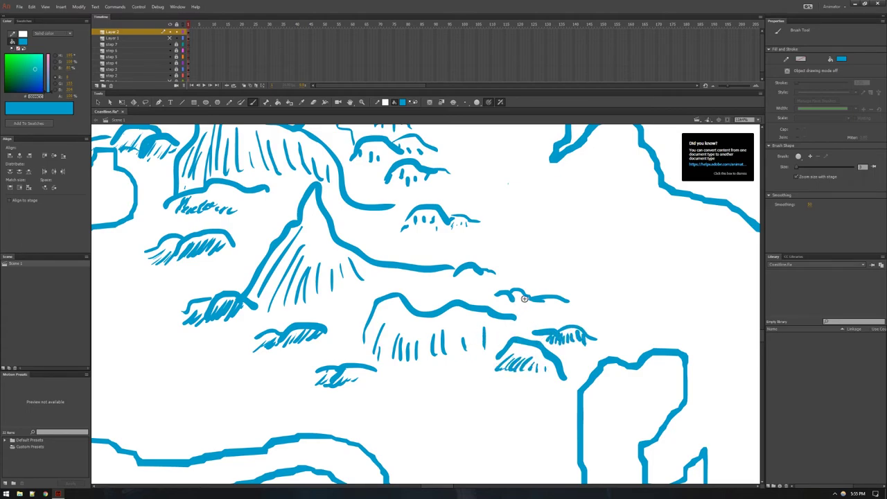
Hatch the two small foothill groups just north of the southeastern tip, at the end of the southern peak's ridge
{"action": "mouse_move", "coordinate": [503, 292]}
{"action": "left_mouse_down"}
{"action": "mouse_move", "coordinate": [496, 302]}
{"action": "mouse_move", "coordinate": [512, 306]}
{"action": "left_mouse_up"}
{"action": "left_click_drag", "start_coordinate": [529, 297], "coordinate": [527, 306]}
{"action": "mouse_move", "coordinate": [540, 296]}
{"action": "left_mouse_down"}
{"action": "mouse_move", "coordinate": [534, 308]}
{"action": "mouse_move", "coordinate": [541, 305]}
{"action": "left_mouse_up"}
{"action": "left_click_drag", "start_coordinate": [461, 269], "coordinate": [456, 280]}
{"action": "mouse_move", "coordinate": [469, 269]}
{"action": "left_mouse_down"}
{"action": "mouse_move", "coordinate": [463, 281]}
{"action": "mouse_move", "coordinate": [488, 280]}
{"action": "left_mouse_up"}
Examine the hatched mountain range up close and within the whole continent outline
{"action": "scroll", "coordinate": [506, 276], "scroll_direction": "down", "scroll_amount": 1}
{"action": "scroll", "coordinate": [501, 277], "scroll_direction": "up", "scroll_amount": 1}
{"action": "scroll", "coordinate": [485, 273], "scroll_direction": "down", "scroll_amount": 2}
{"action": "scroll", "coordinate": [486, 272], "scroll_direction": "up", "scroll_amount": 2}
{"action": "scroll", "coordinate": [485, 271], "scroll_direction": "down", "scroll_amount": 3}
{"action": "scroll", "coordinate": [485, 271], "scroll_direction": "up", "scroll_amount": 2}
{"action": "scroll", "coordinate": [485, 268], "scroll_direction": "down", "scroll_amount": 2}
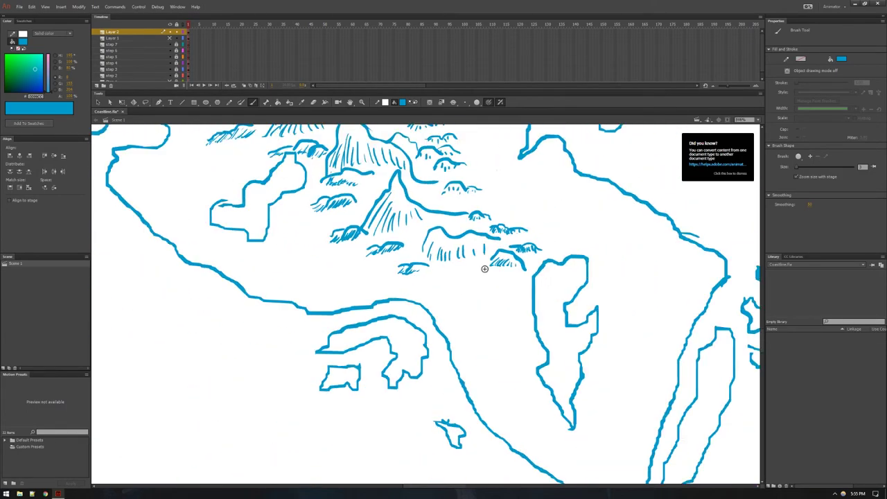
{"action": "scroll", "coordinate": [484, 269], "scroll_direction": "down", "scroll_amount": 6}
{"action": "left_click_drag", "start_coordinate": [489, 251], "coordinate": [425, 342]}
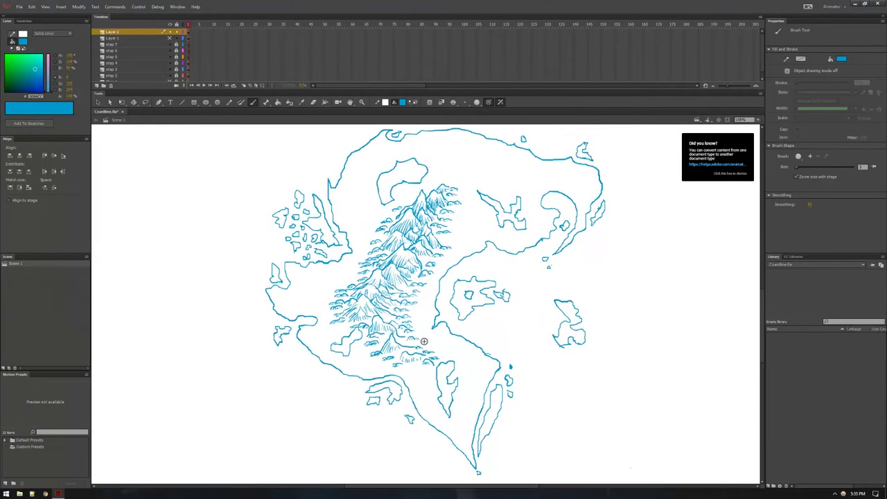
{"action": "scroll", "coordinate": [423, 343], "scroll_direction": "up", "scroll_amount": 2}
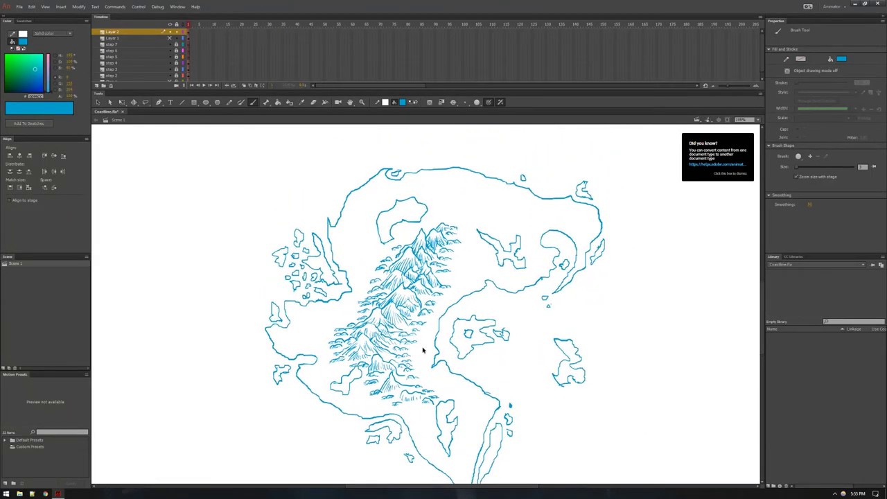
{"action": "scroll", "coordinate": [422, 350], "scroll_direction": "up", "scroll_amount": 2}
{"action": "left_click_drag", "start_coordinate": [421, 343], "coordinate": [427, 359]}
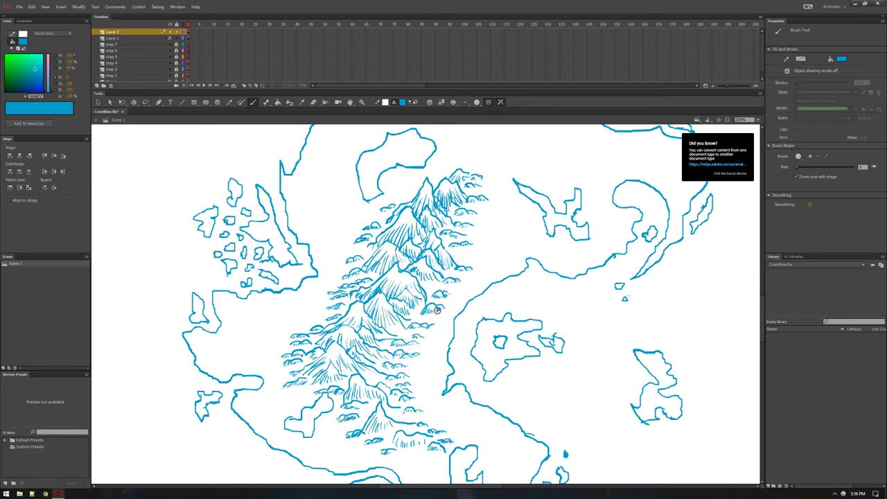
Draw long path lines from the central valley out to the eastern foothills, plus a curved band and small arch across the central peak
{"action": "scroll", "coordinate": [401, 336], "scroll_direction": "up", "scroll_amount": 3}
{"action": "left_click_drag", "start_coordinate": [434, 310], "coordinate": [461, 251]}
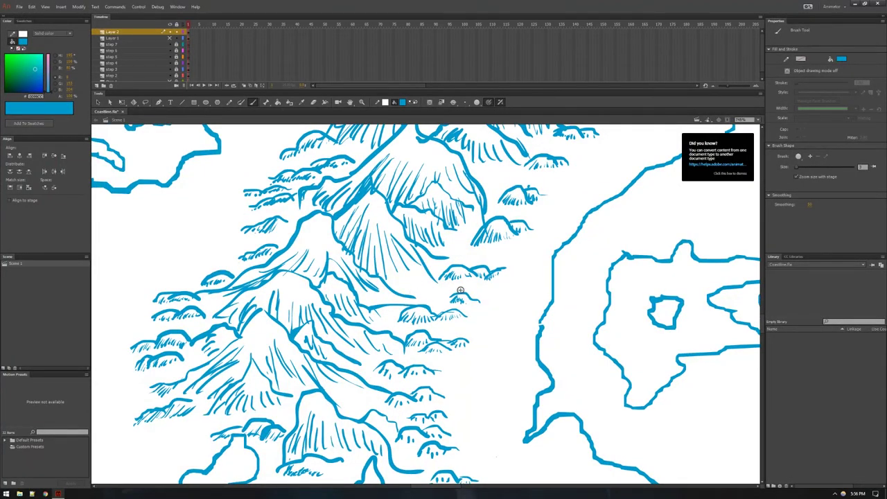
{"action": "left_click_drag", "start_coordinate": [475, 271], "coordinate": [371, 265]}
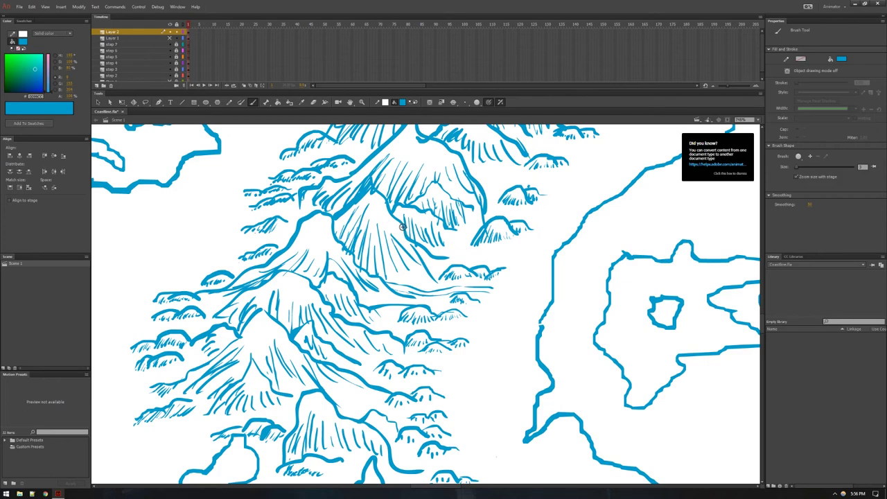
{"action": "mouse_move", "coordinate": [403, 227]}
{"action": "left_mouse_down"}
{"action": "mouse_move", "coordinate": [380, 214]}
{"action": "mouse_move", "coordinate": [346, 218]}
{"action": "mouse_move", "coordinate": [318, 201]}
{"action": "left_mouse_up"}
{"action": "mouse_move", "coordinate": [402, 225]}
{"action": "left_mouse_down"}
{"action": "mouse_move", "coordinate": [379, 209]}
{"action": "mouse_move", "coordinate": [324, 199]}
{"action": "left_mouse_up"}
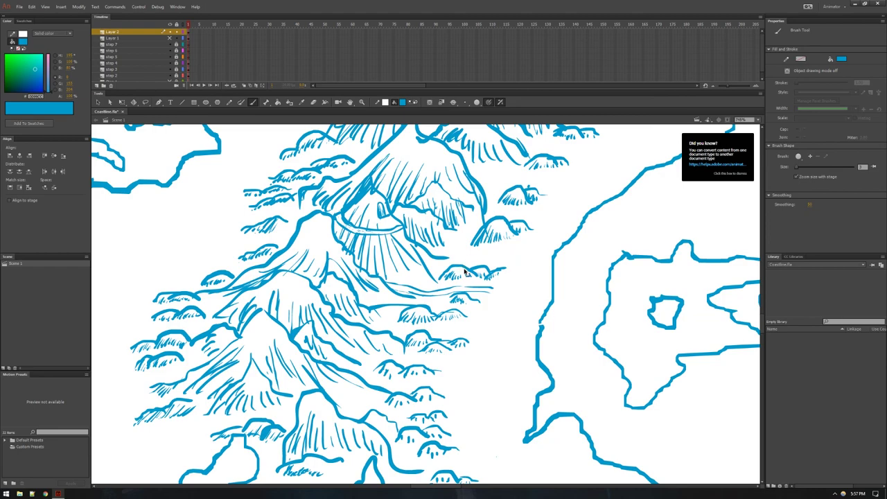
{"action": "scroll", "coordinate": [465, 270], "scroll_direction": "down", "scroll_amount": 2}
{"action": "left_click_drag", "start_coordinate": [484, 299], "coordinate": [459, 300]}
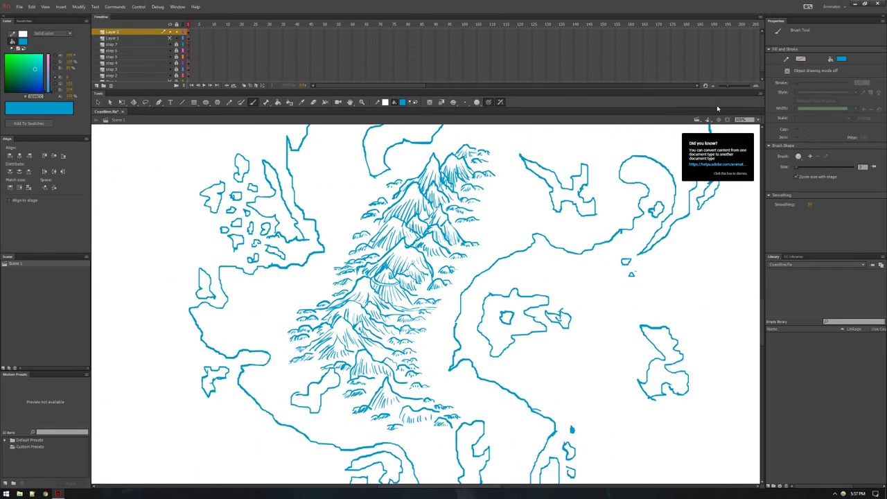